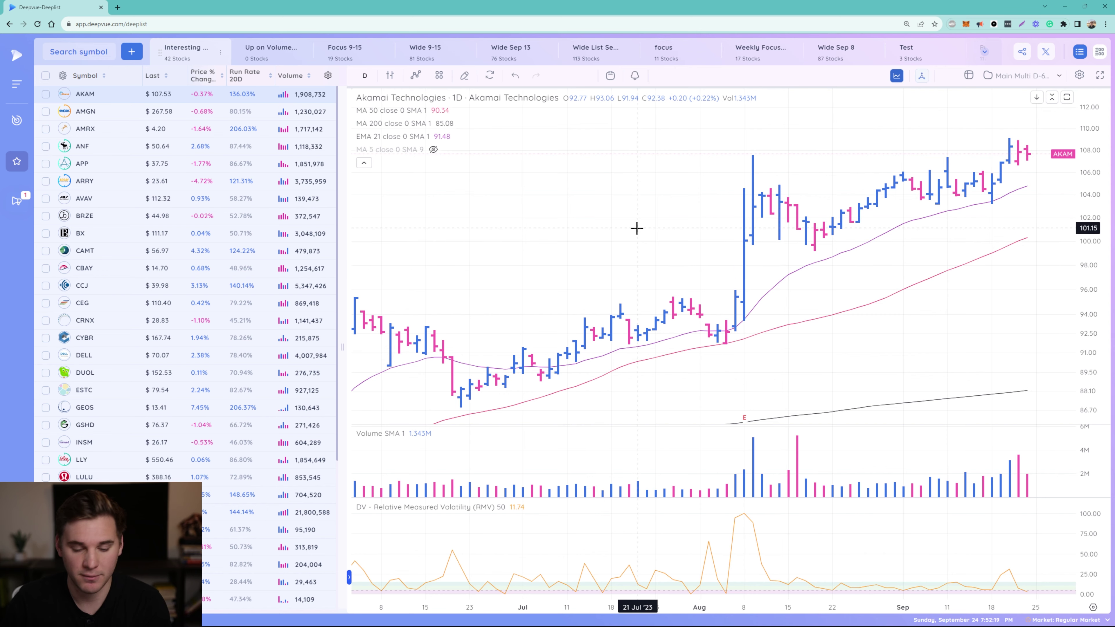
Load the QQQ daily chart, widen it over the symbol list, and adjust the zoom.
type("qqq")
key("Return")
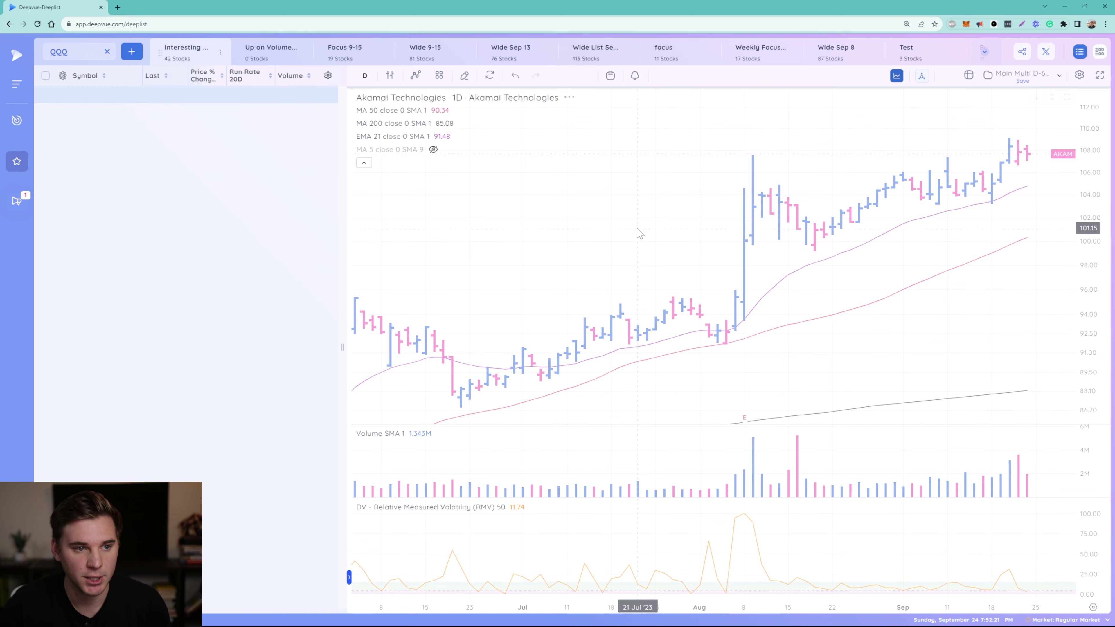
left_click_drag(343, 254, 156, 247)
scroll(934, 268, "up", 3)
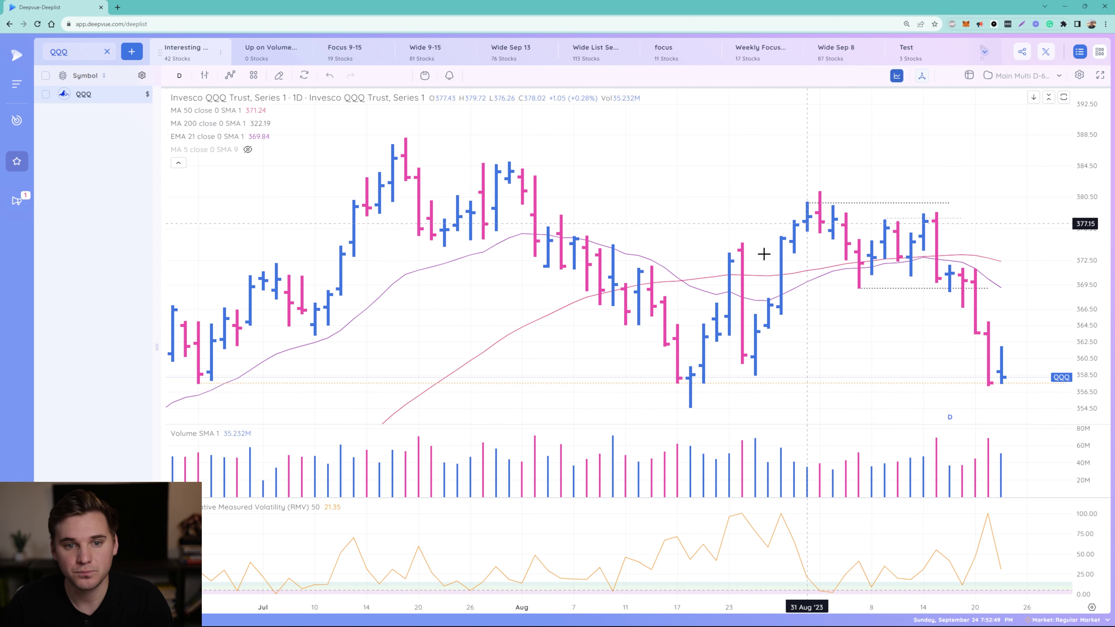
scroll(422, 197, "down", 3)
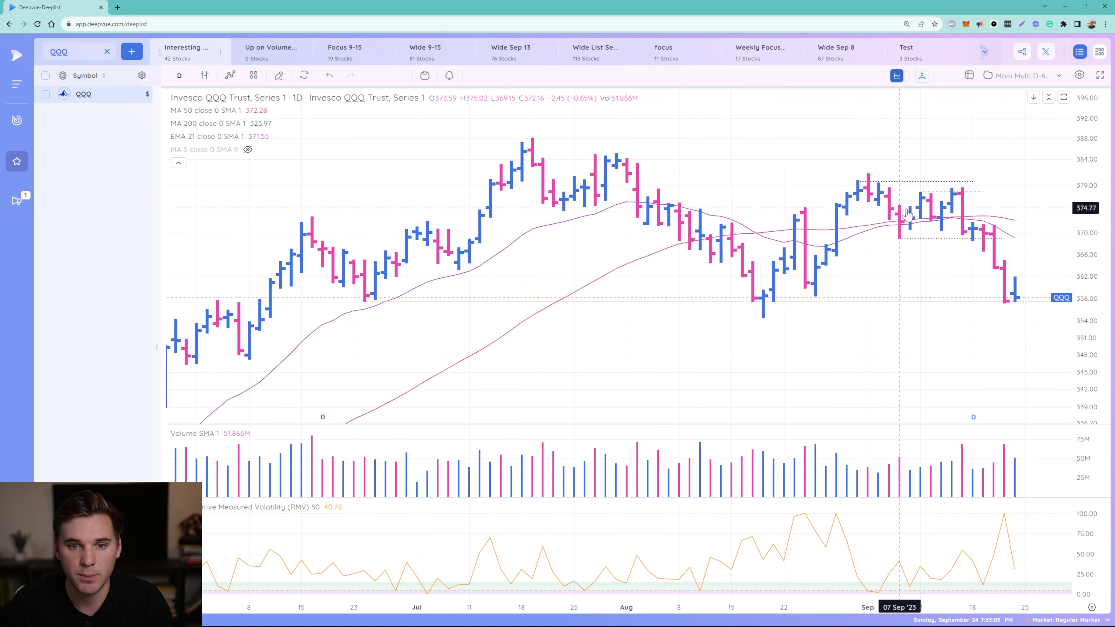
scroll(896, 242, "up", 2)
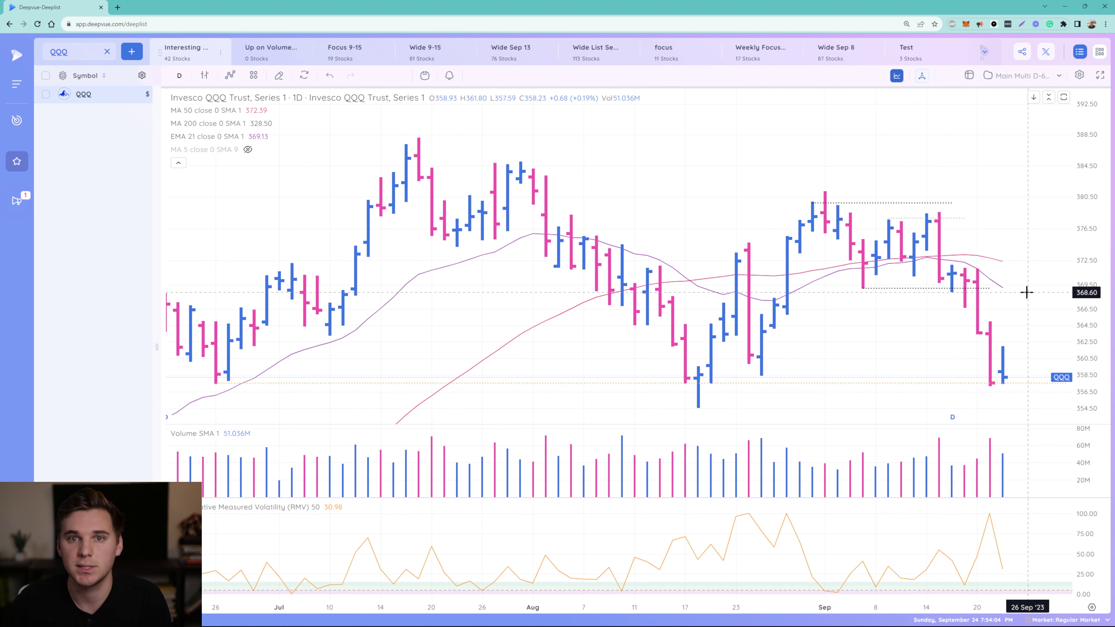
scroll(528, 334, "down", 3)
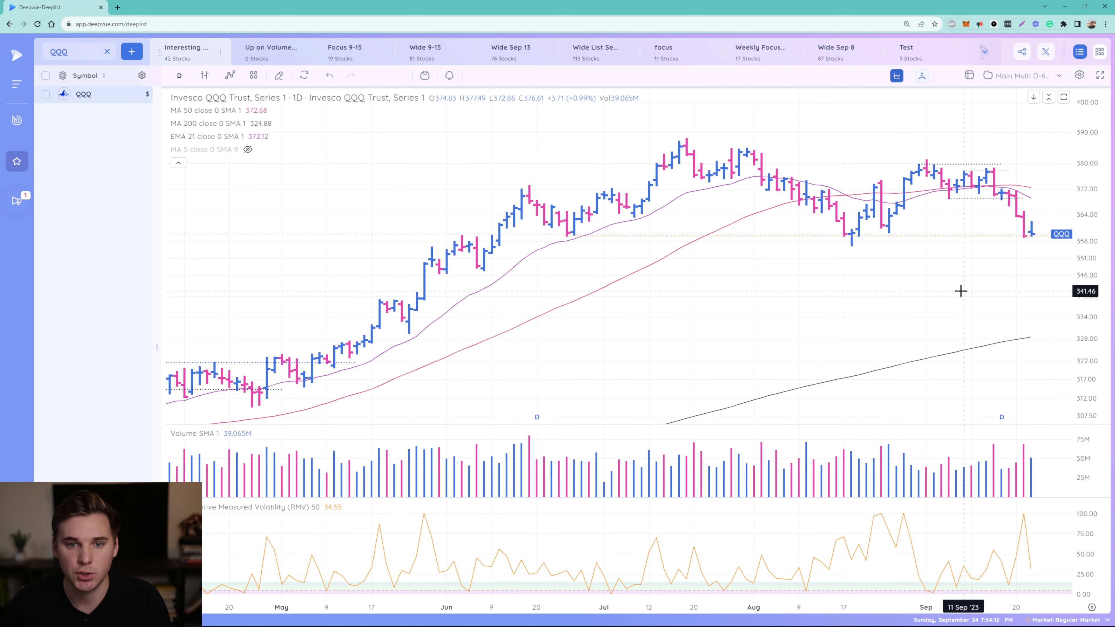
scroll(1020, 249, "up", 3)
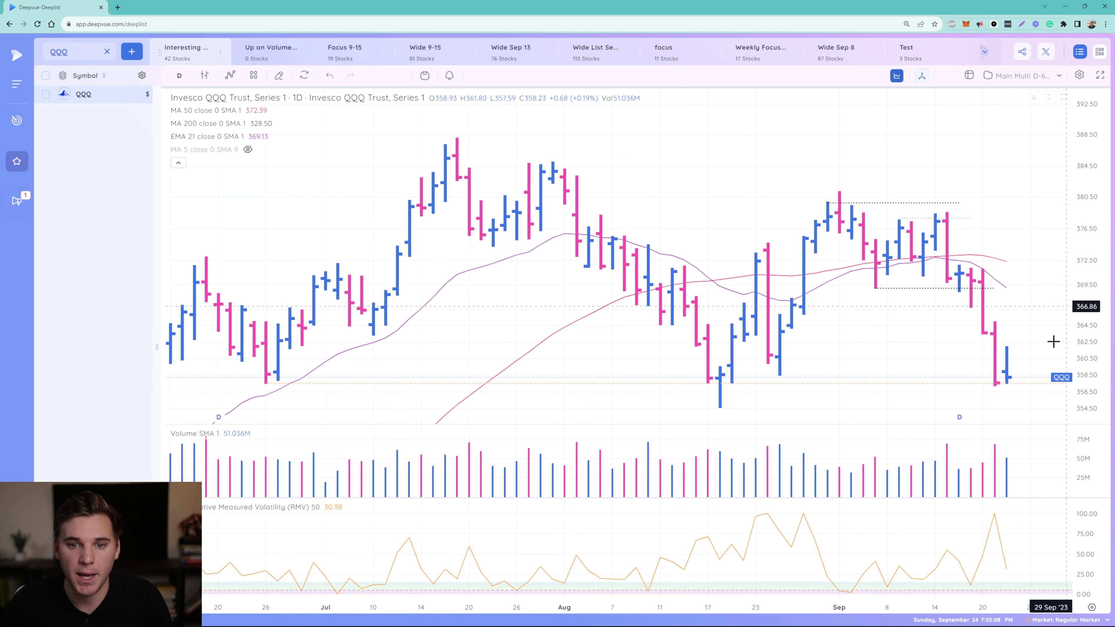
scroll(383, 357, "down", 2)
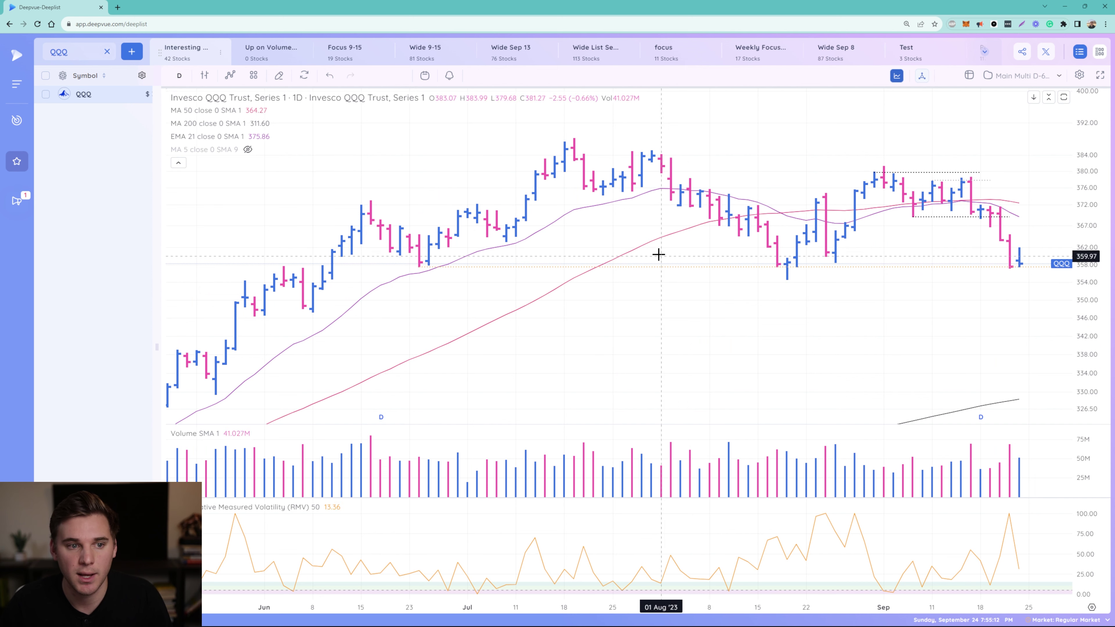
scroll(961, 352, "up", 1)
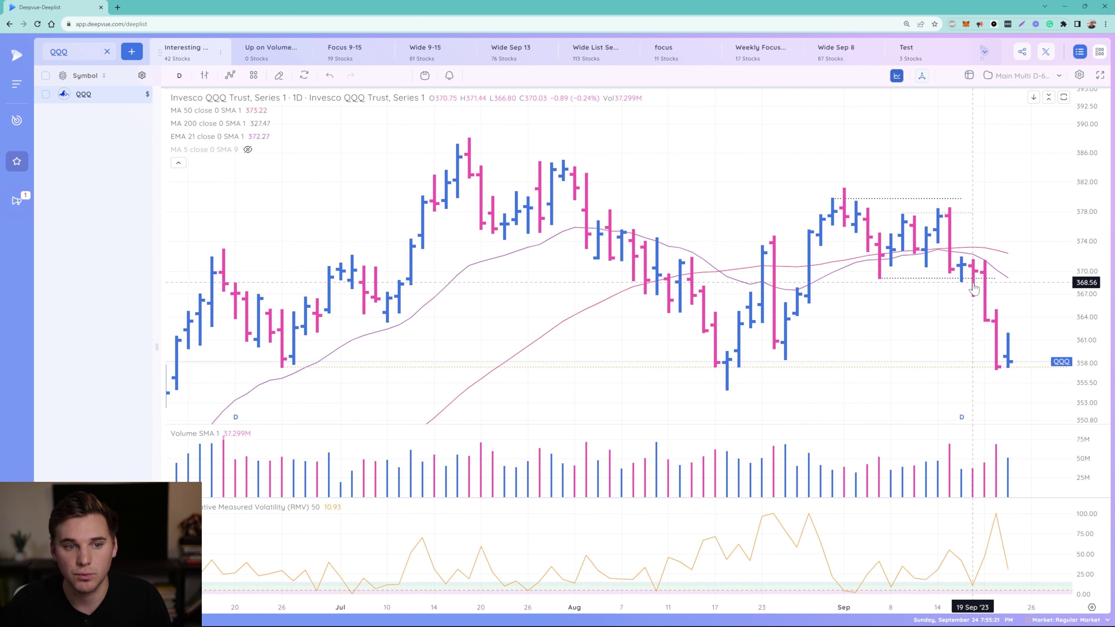
scroll(967, 294, "down", 5)
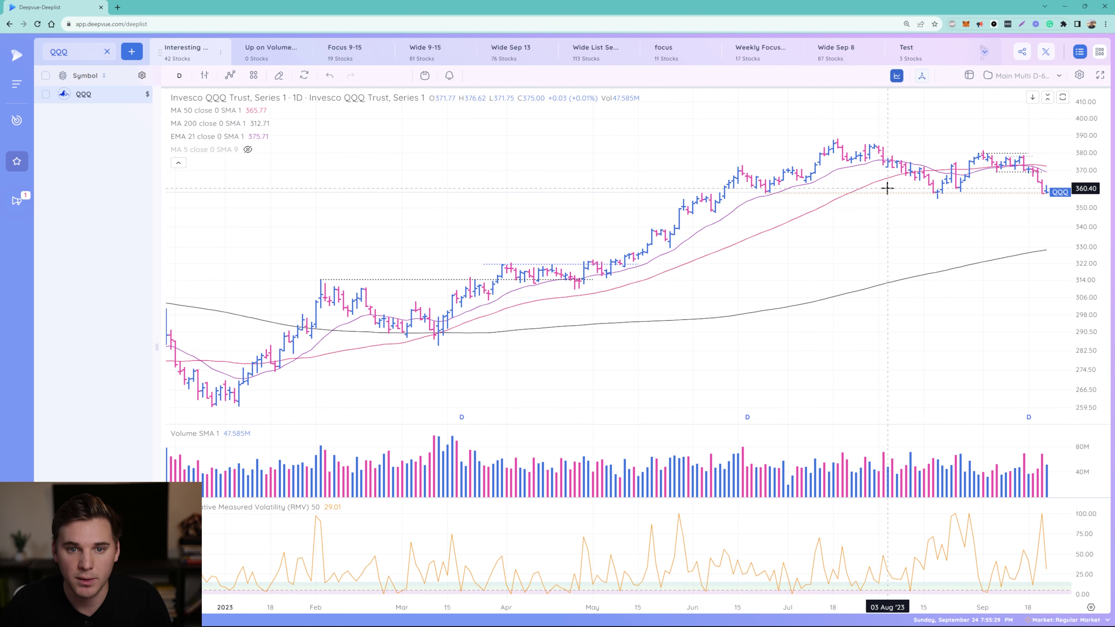
scroll(884, 166, "up", 5)
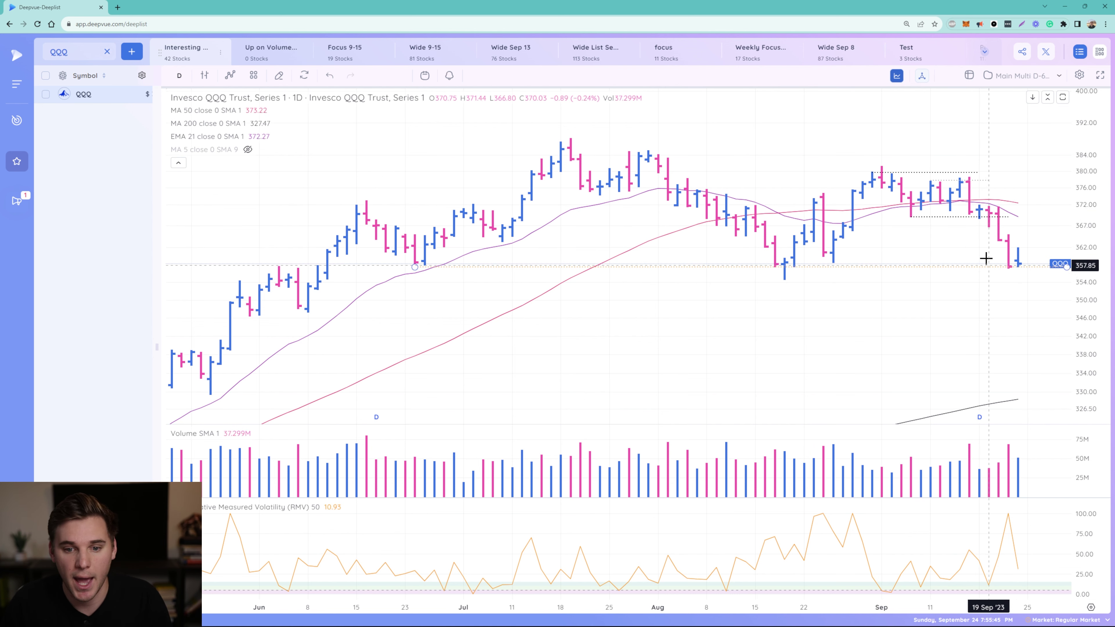
scroll(1000, 237, "down", 2)
scroll(804, 306, "down", 5)
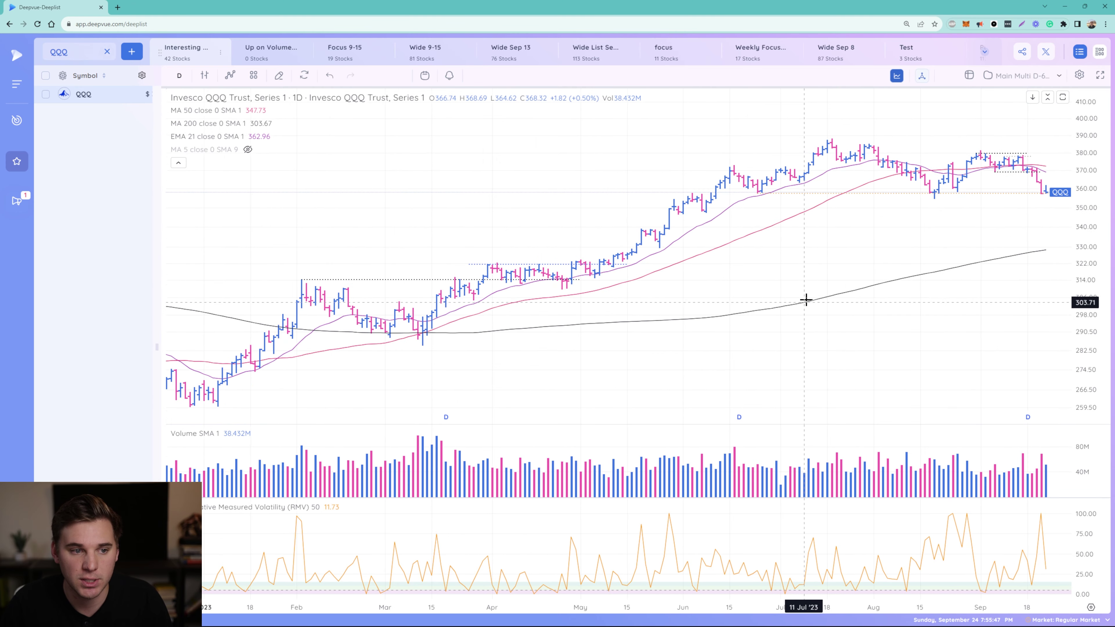
scroll(805, 288, "up", 3)
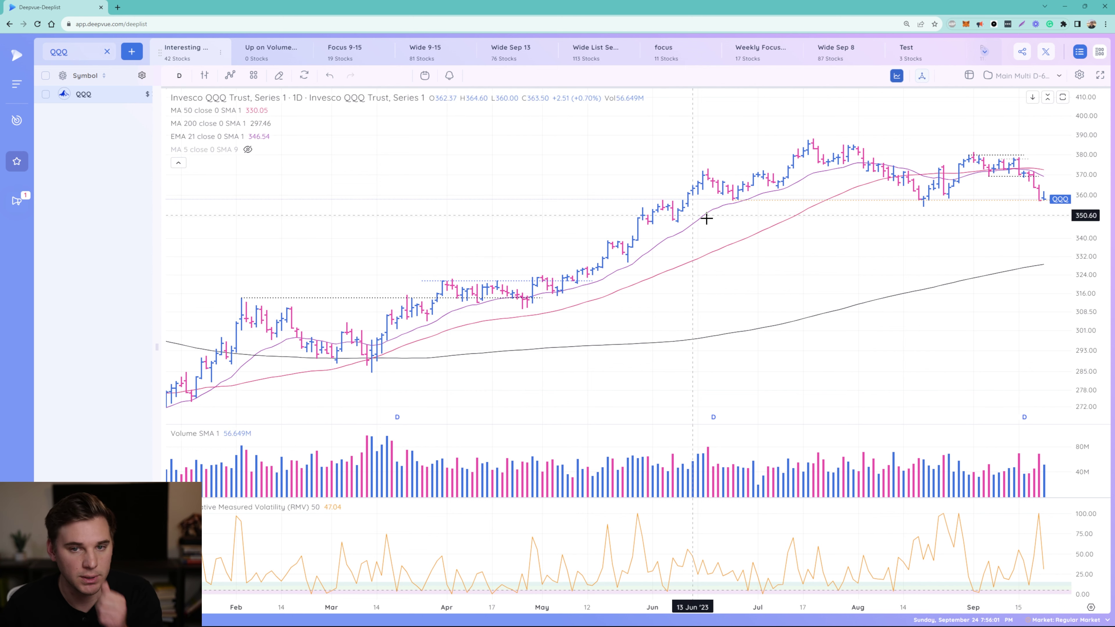
scroll(1020, 255, "up", 4)
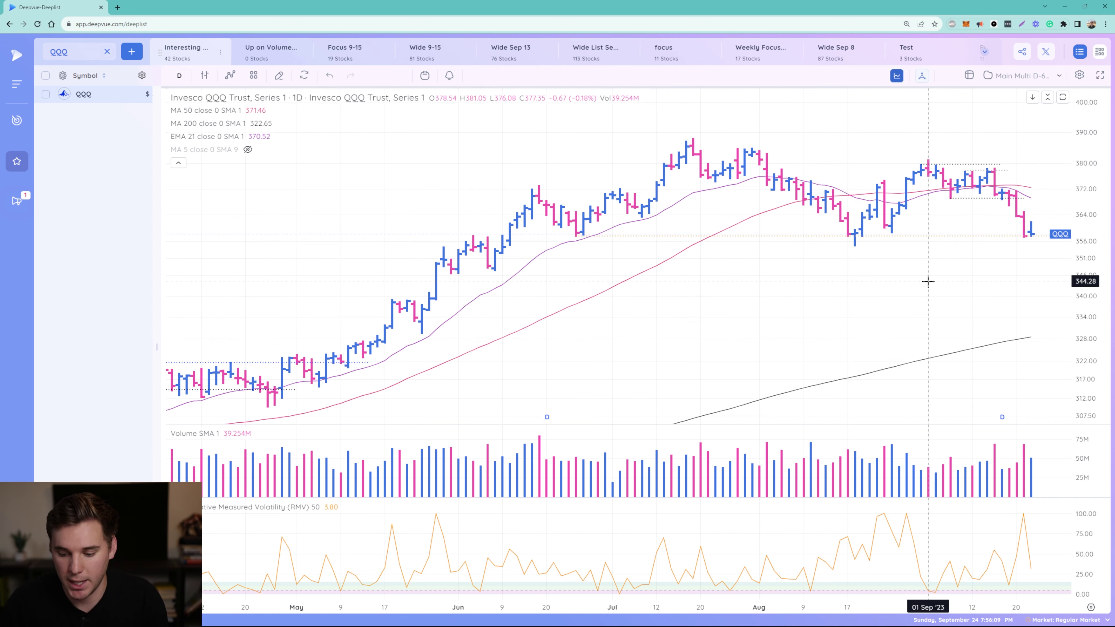
Load the IWO daily chart and zoom in and out to review it.
type("iwo")
key("Return")
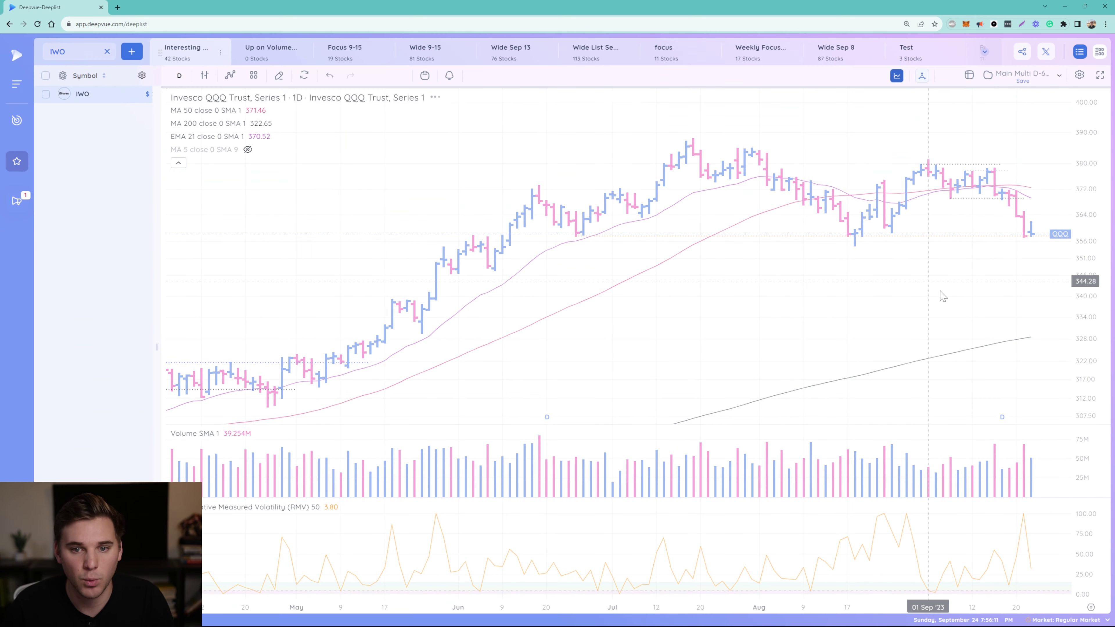
scroll(966, 316, "down", 3)
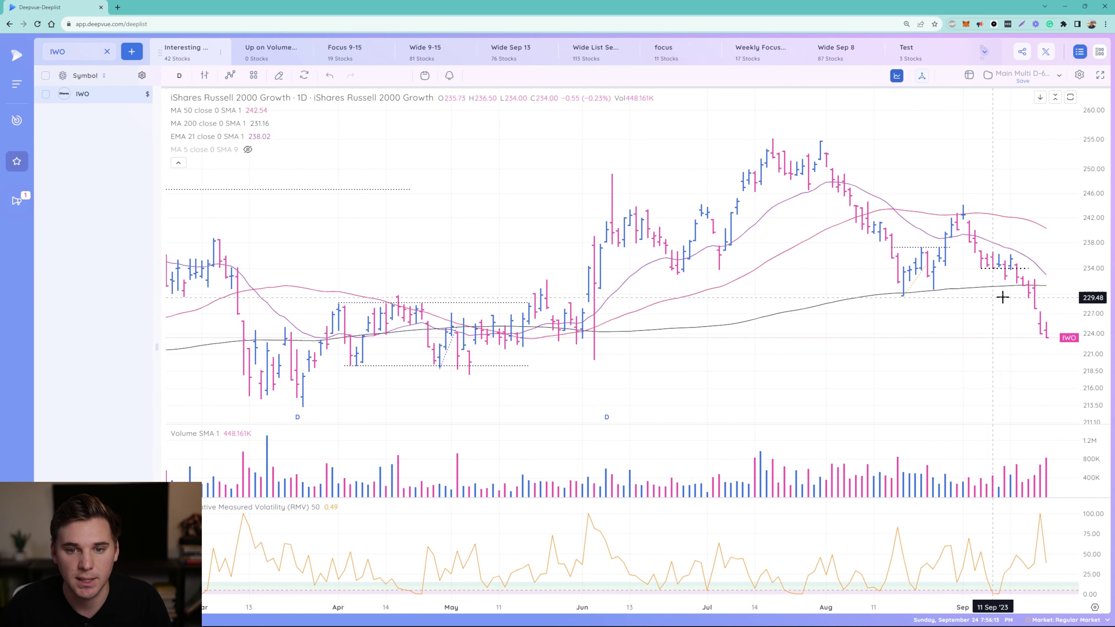
scroll(979, 303, "up", 1)
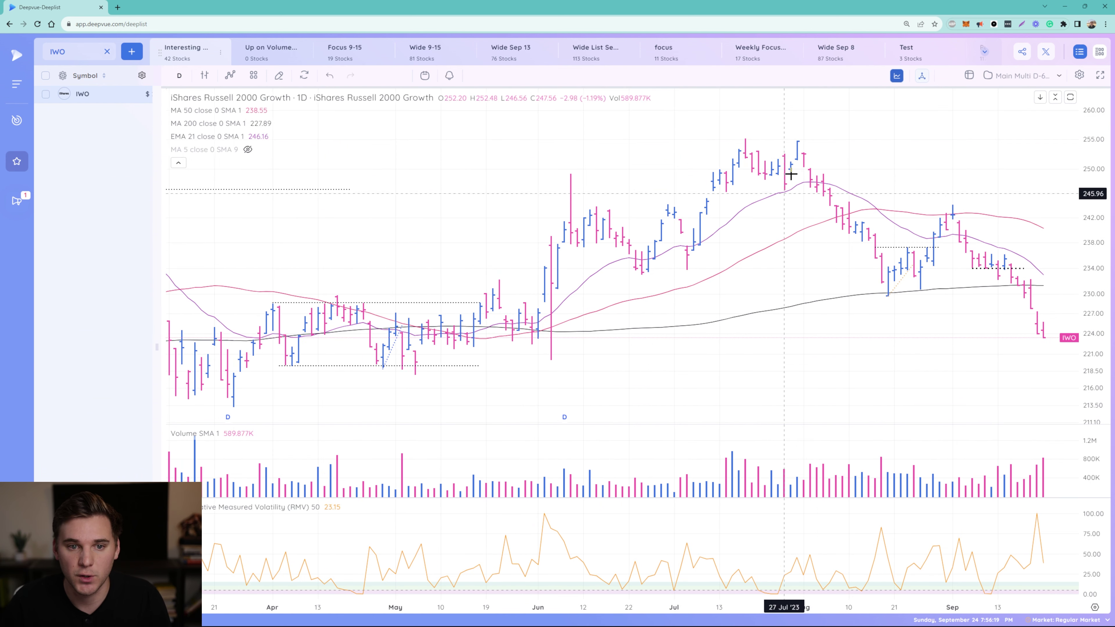
scroll(786, 194, "down", 1)
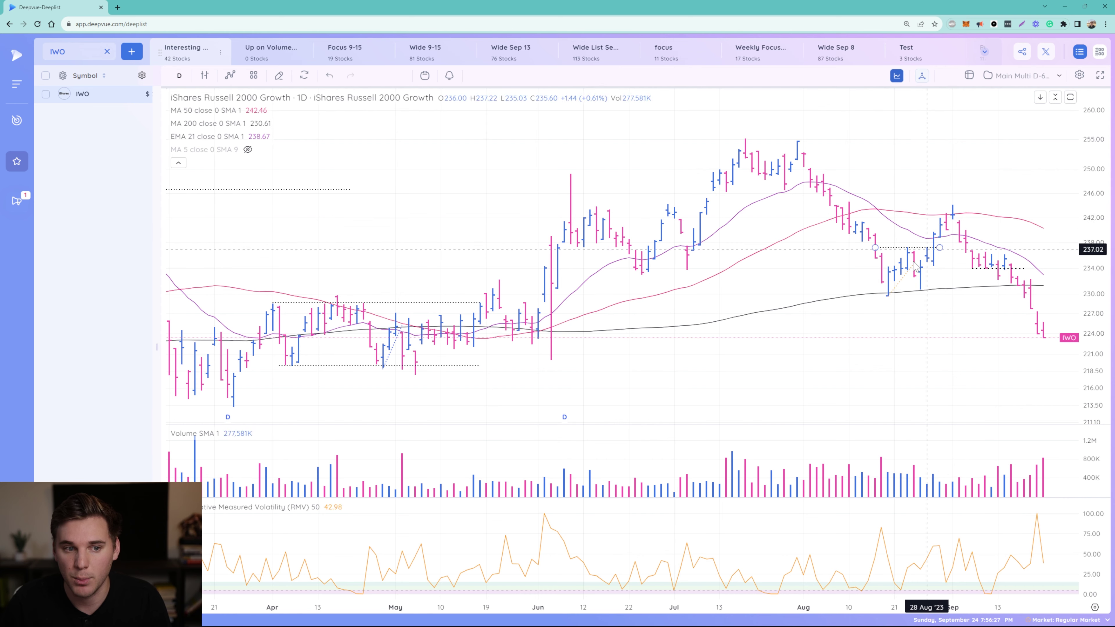
scroll(930, 253, "up", 5)
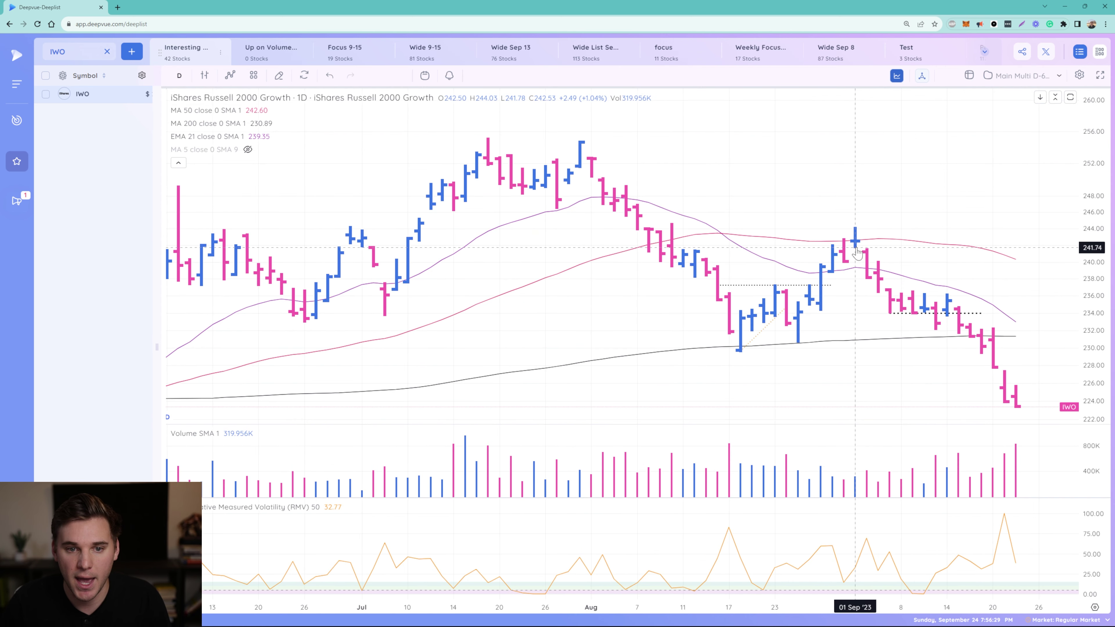
scroll(854, 254, "up", 2)
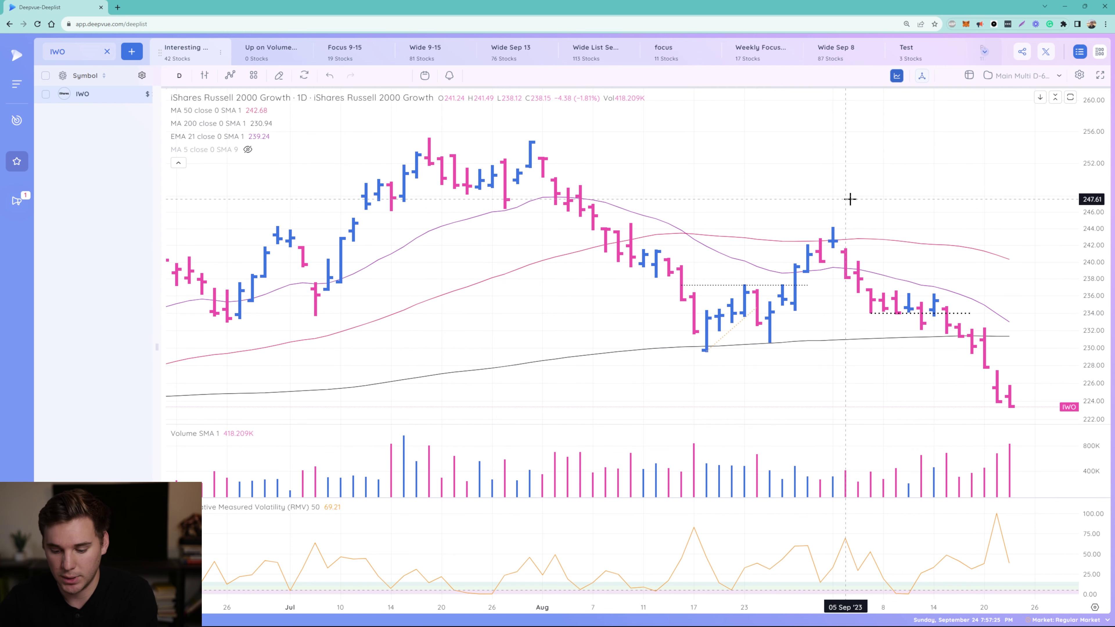
Review Tesla's (TSLA) daily chart zoomed out, then enter AMZN as the next symbol.
type("TSLA")
key("Return")
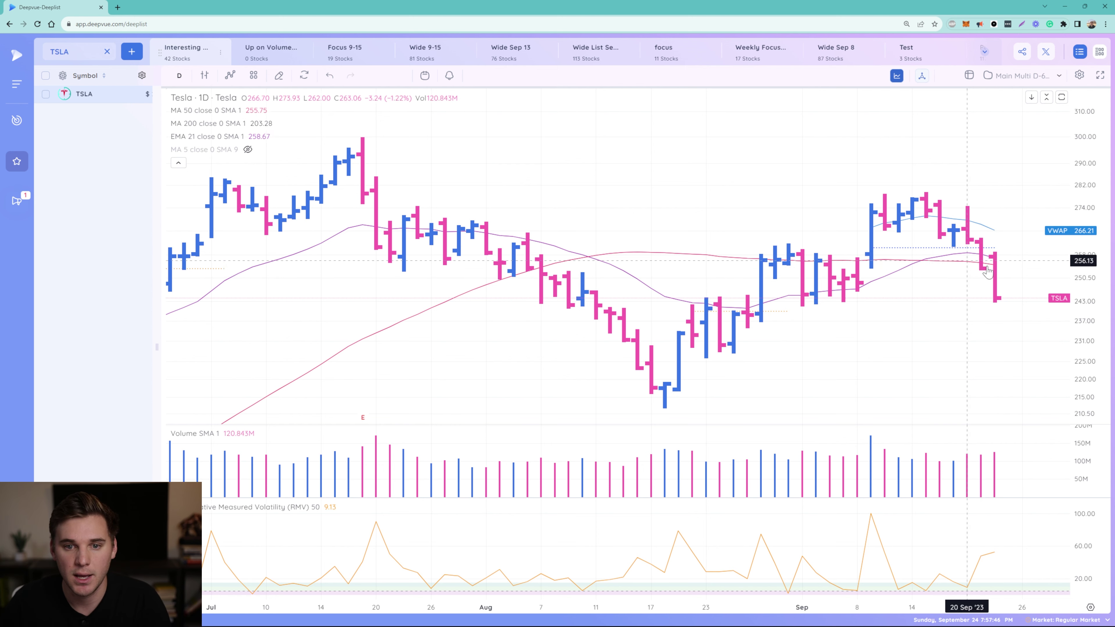
scroll(990, 290, "down", 3)
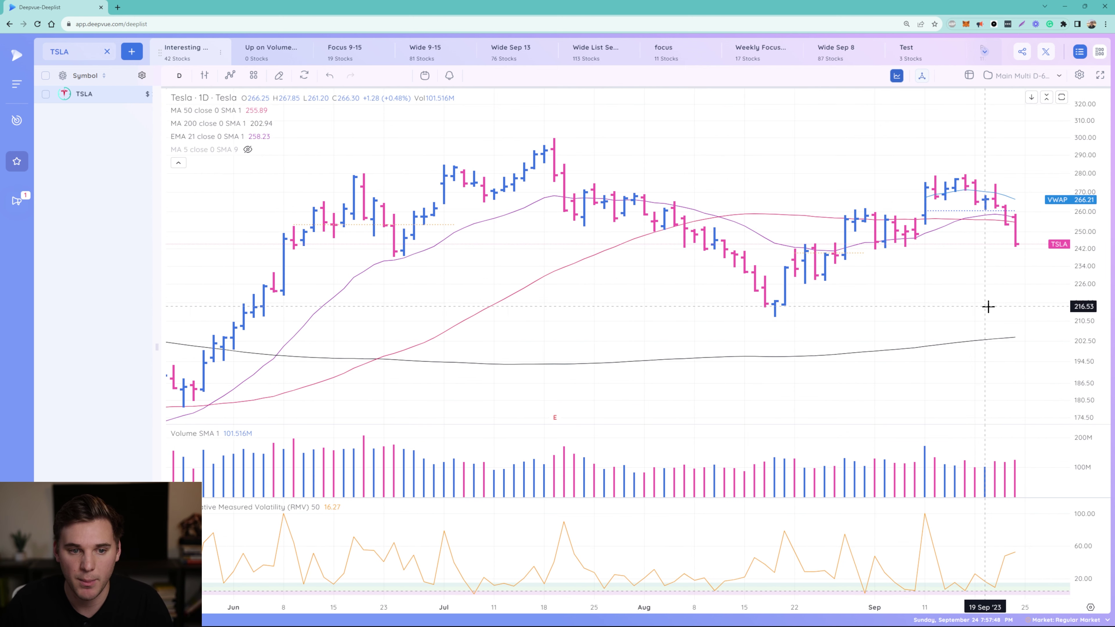
scroll(974, 289, "down", 1)
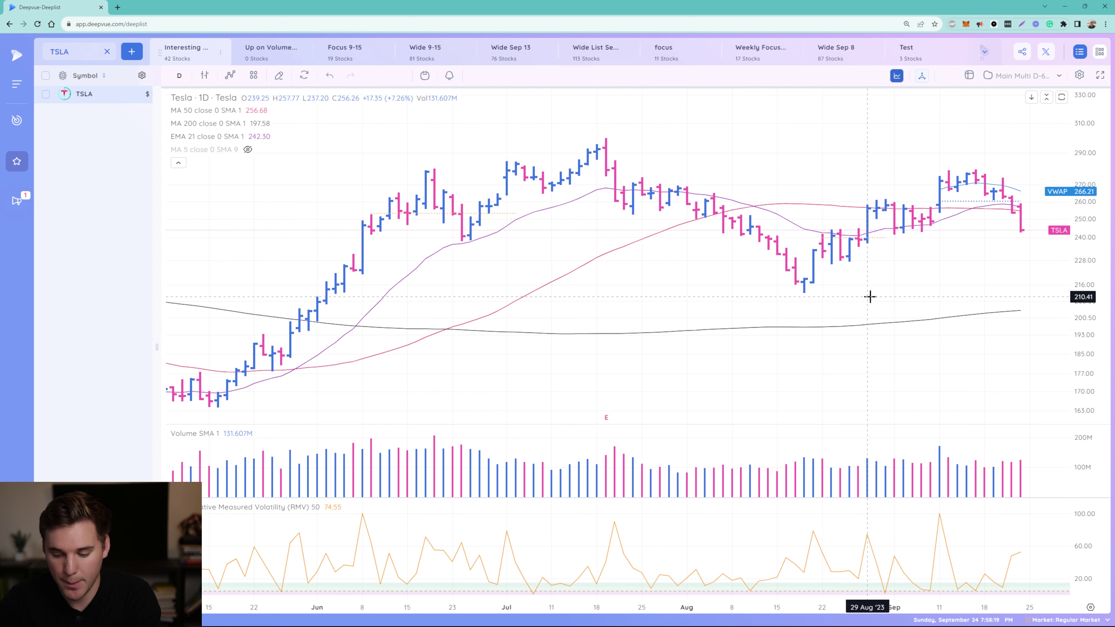
type("amzn")
key("Return")
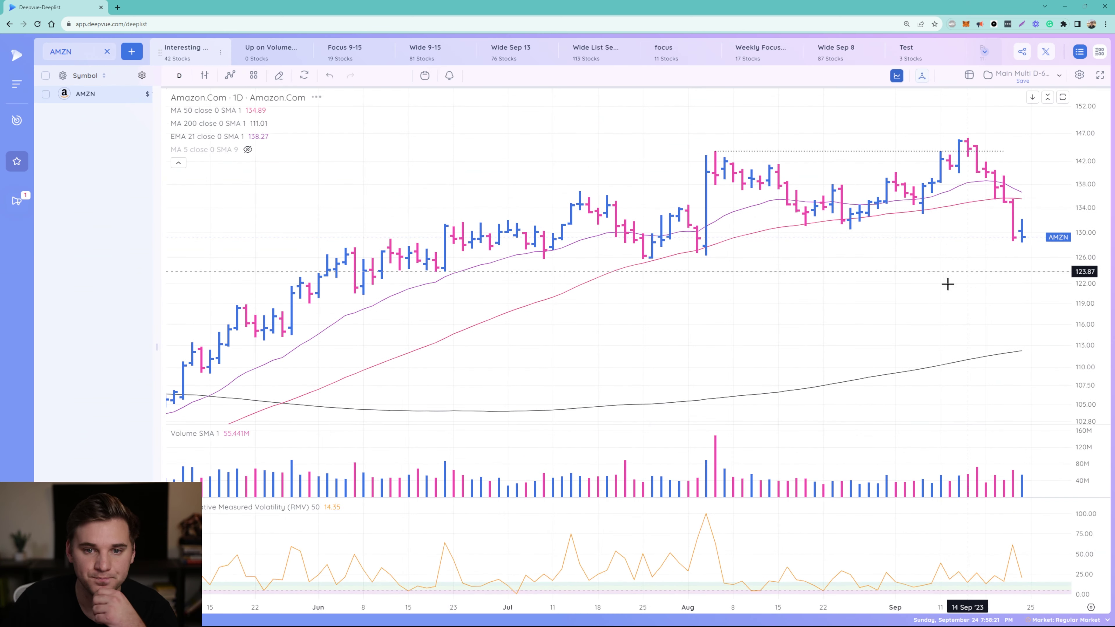
scroll(953, 272, "up", 1)
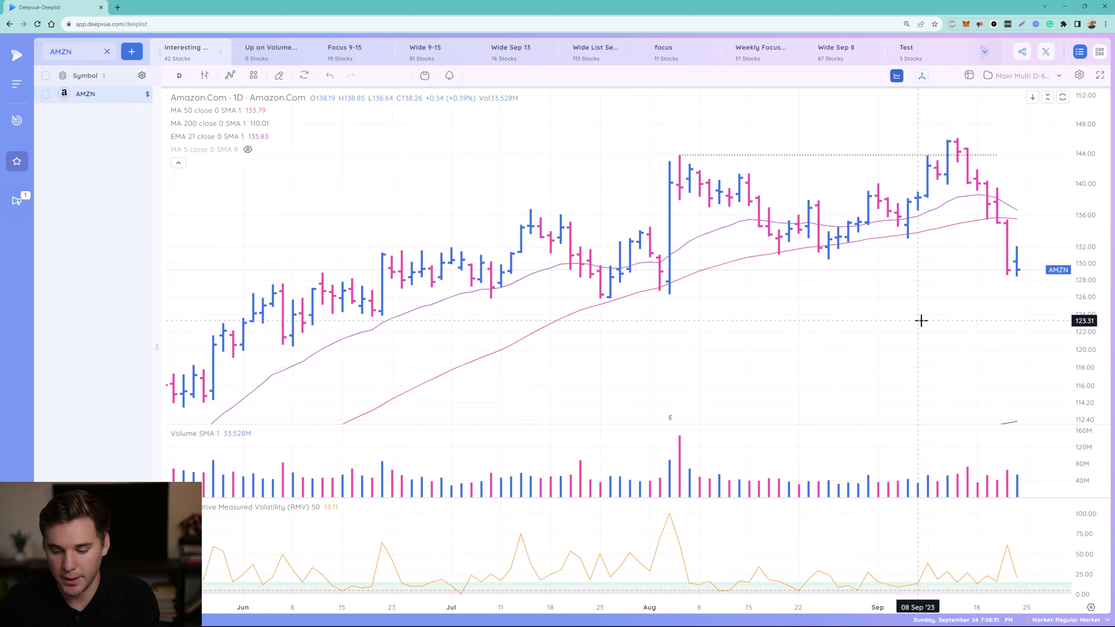
Load Apple's (AAPL) daily chart and adjust its visible date range.
type("aapl")
key("Return")
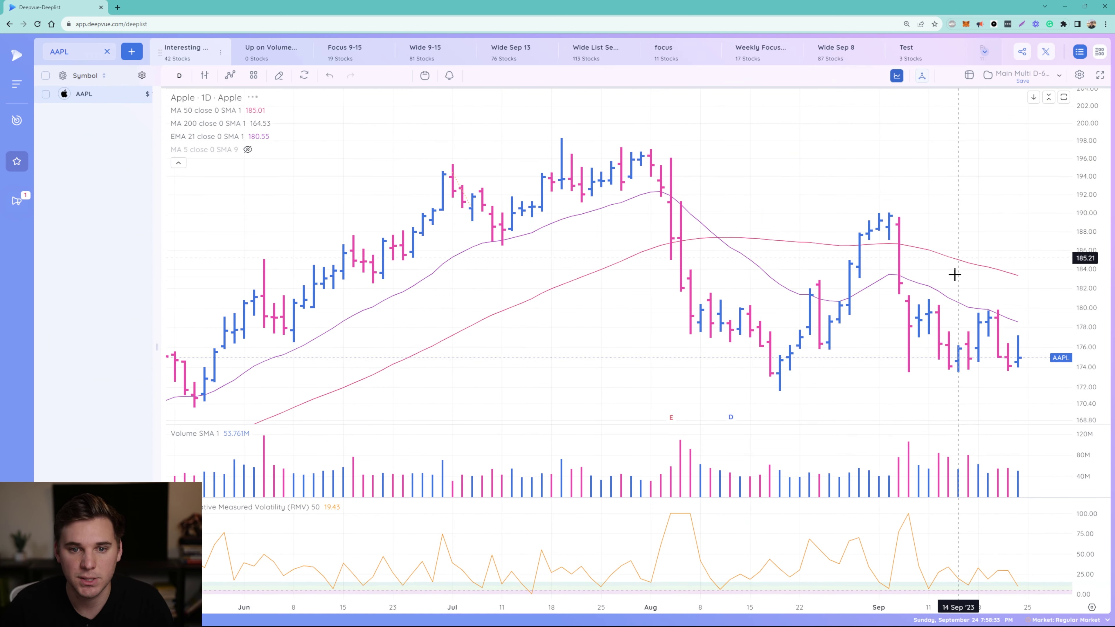
scroll(991, 366, "down", 1)
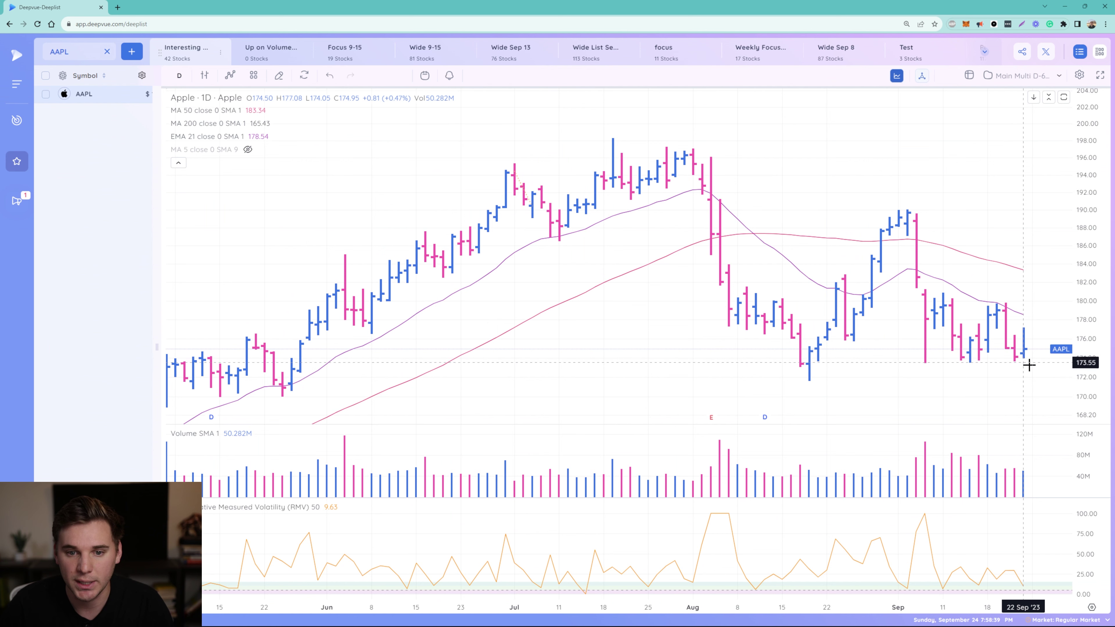
scroll(1030, 361, "down", 1)
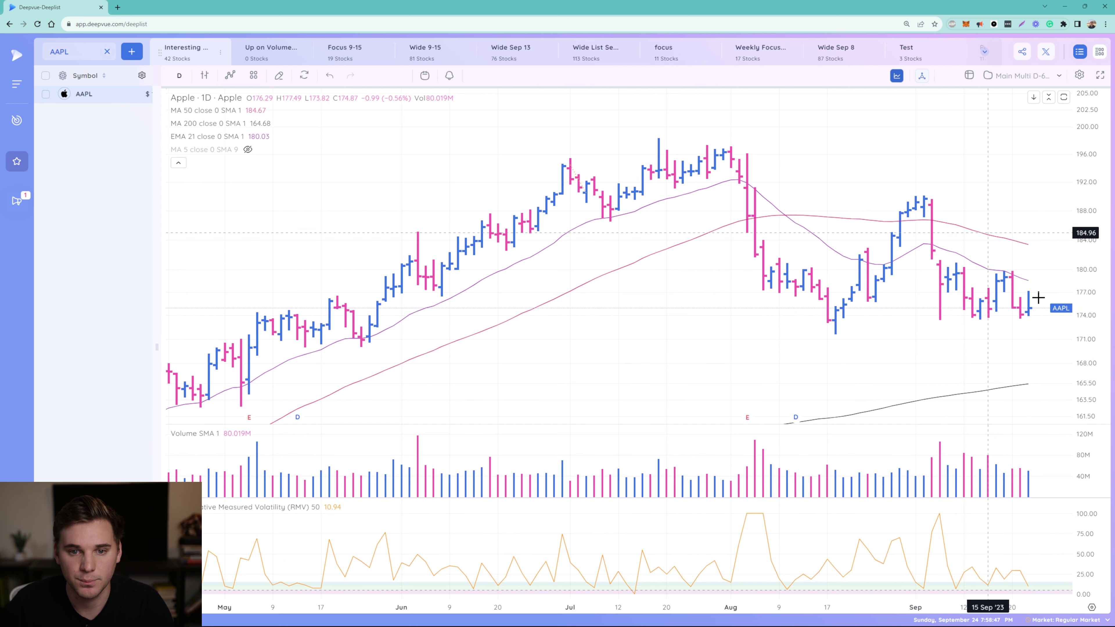
scroll(875, 326, "down", 2)
scroll(874, 325, "up", 1)
scroll(1015, 300, "up", 1)
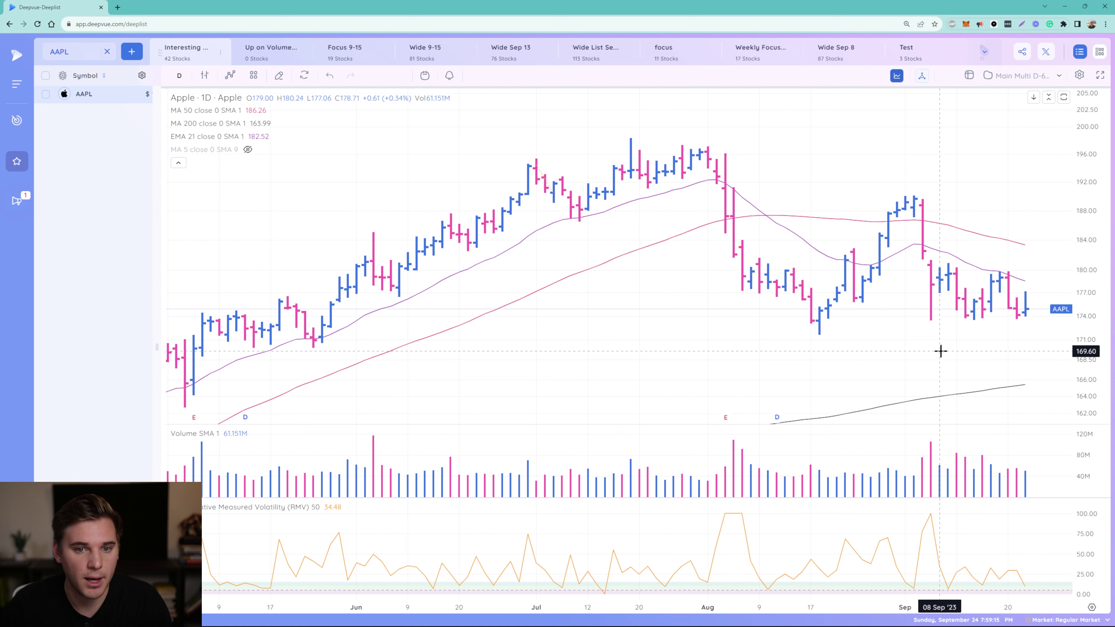
Load Meta's (META) daily chart and create an alert on its trend line.
type("meta")
key("Return")
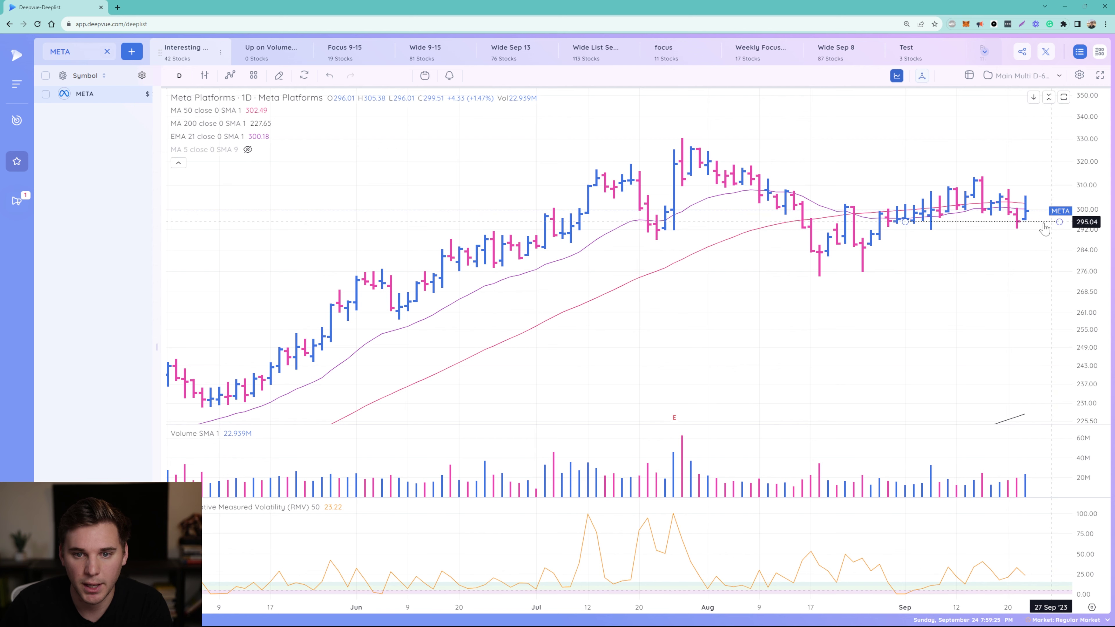
left_click(1036, 224)
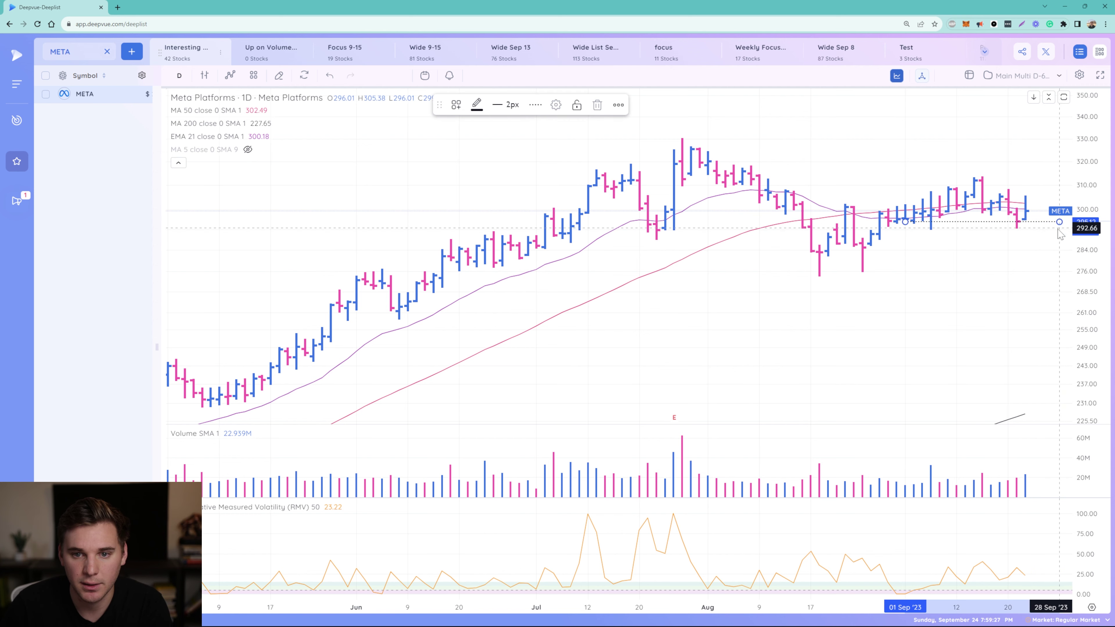
right_click(1037, 224)
left_click(1023, 277)
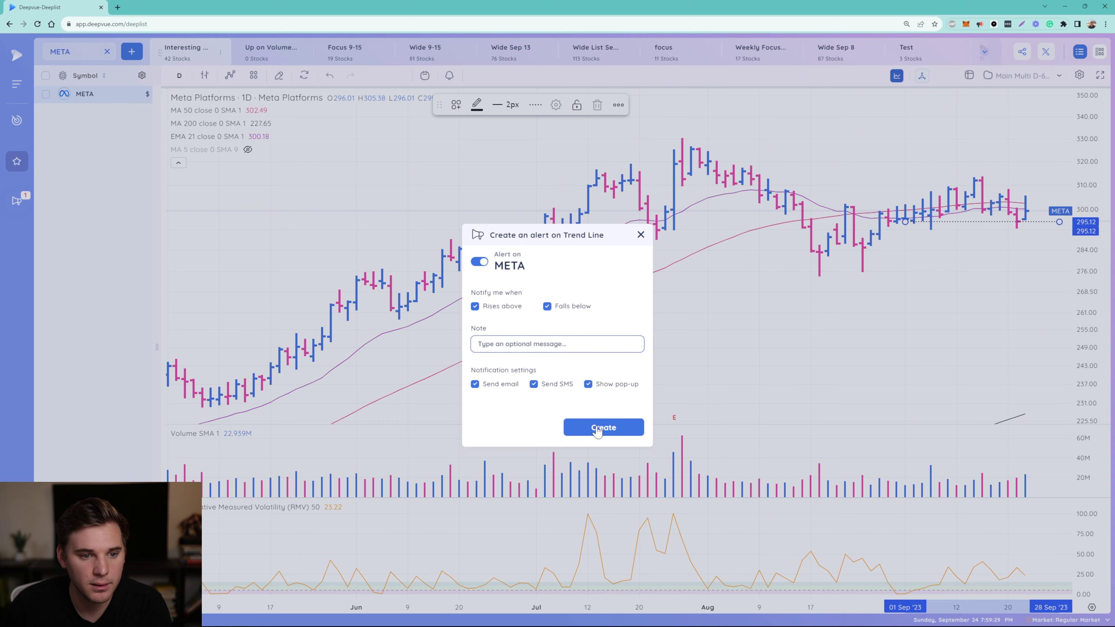
left_click(597, 432)
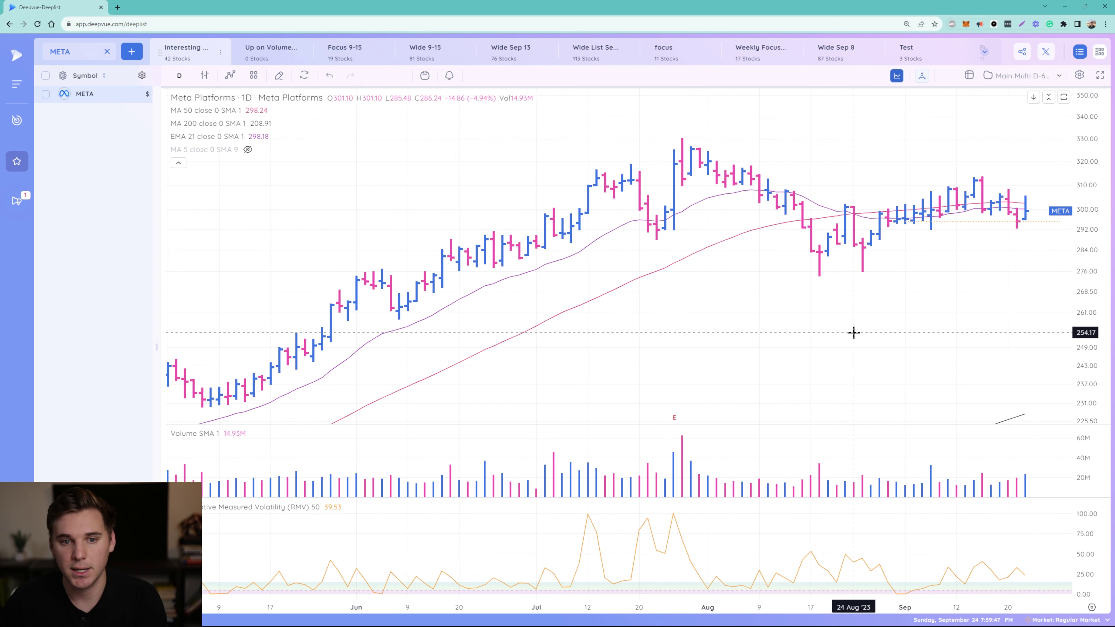
Load Nvidia's (NVDA) daily chart, zoom in, and select the 405.54 support line.
type("nvda")
key("Return")
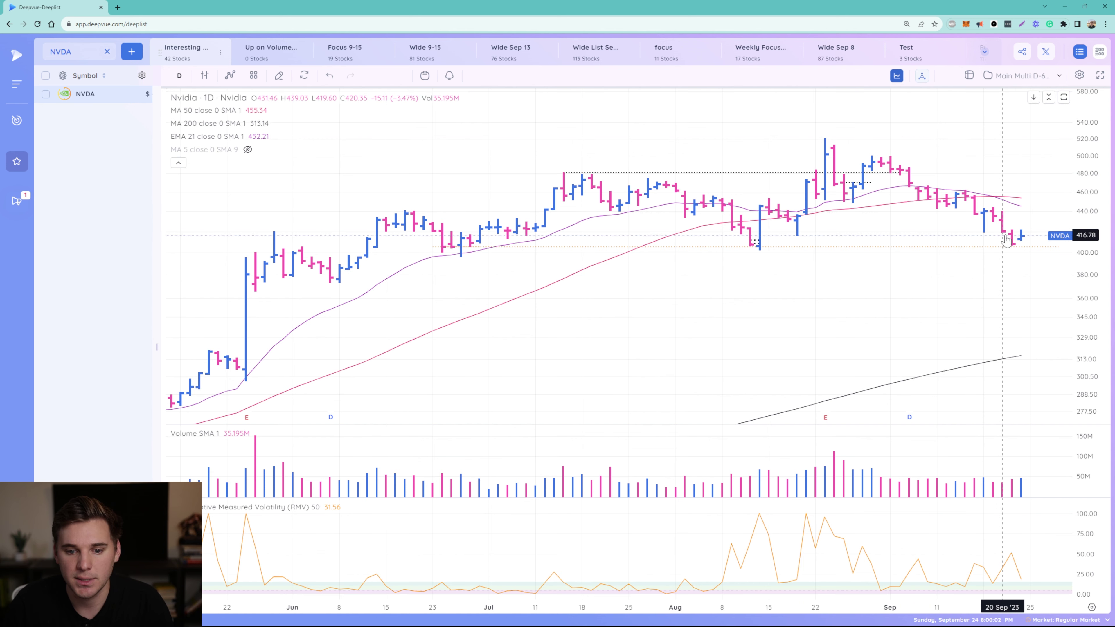
scroll(1006, 239, "up", 5)
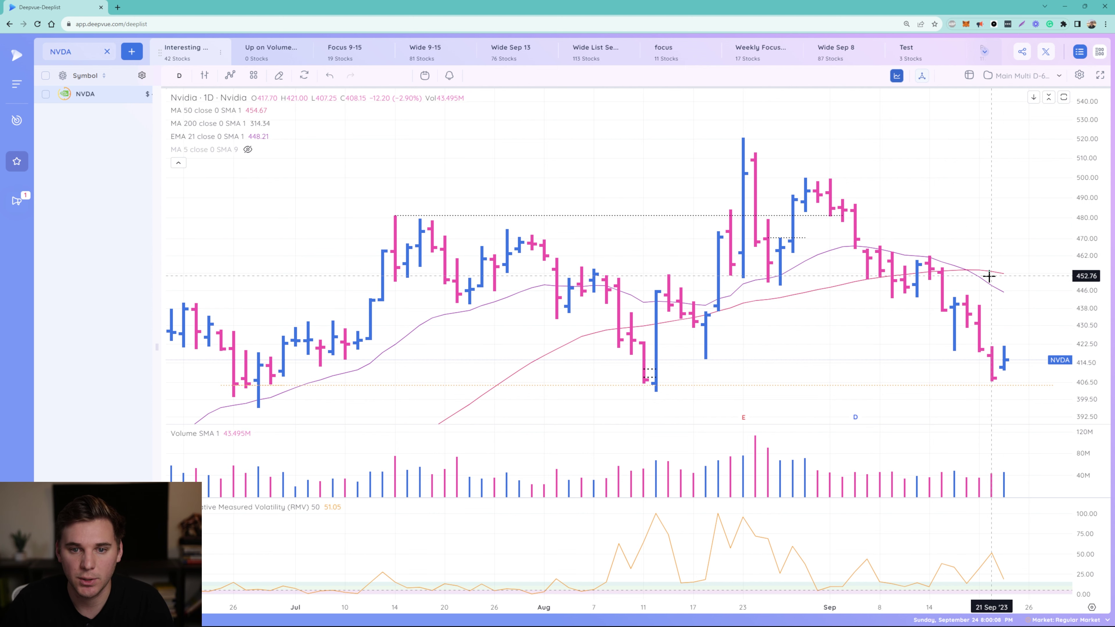
left_click(673, 387)
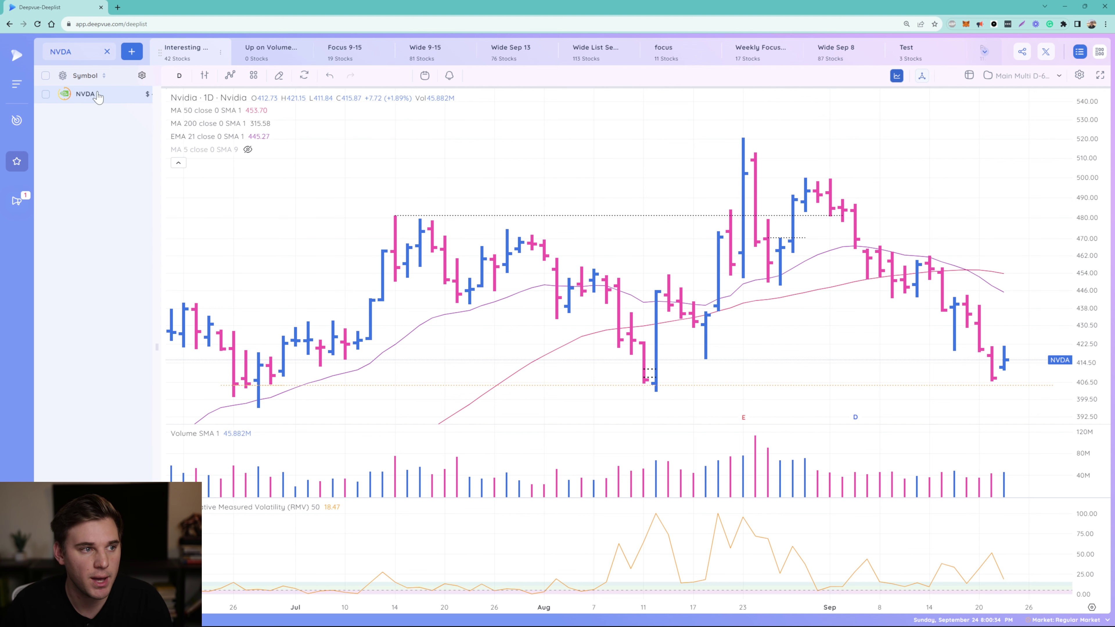
Clear the symbol filter and widen the watchlist to show Last, % Change, Run Rate and Volume.
left_click(107, 52)
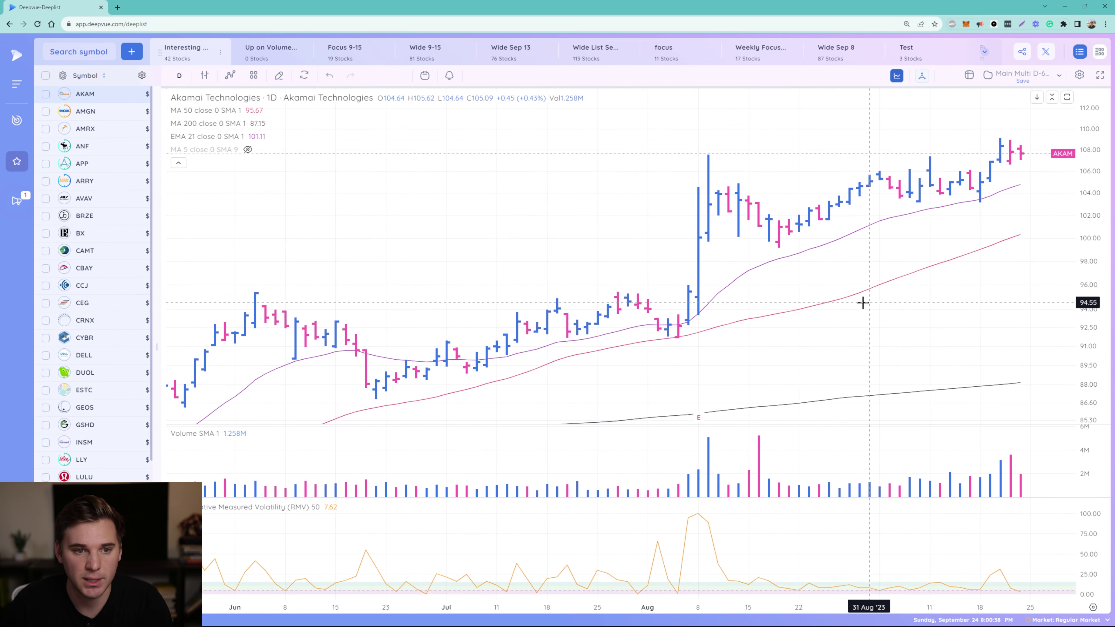
scroll(777, 264, "down", 4)
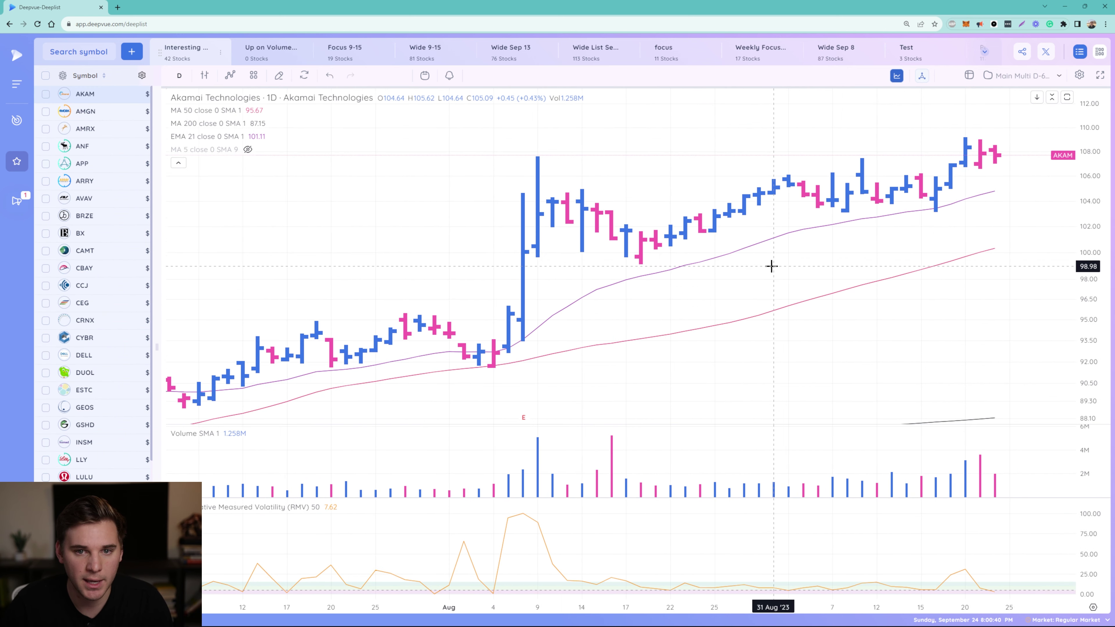
scroll(992, 218, "up", 2)
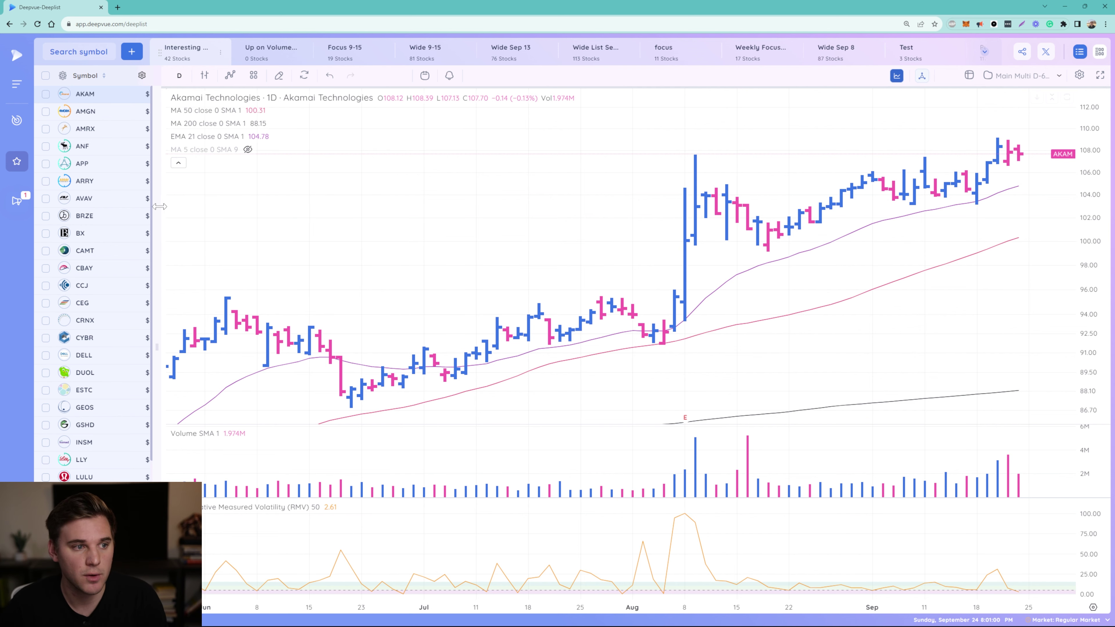
left_click_drag(157, 208, 353, 200)
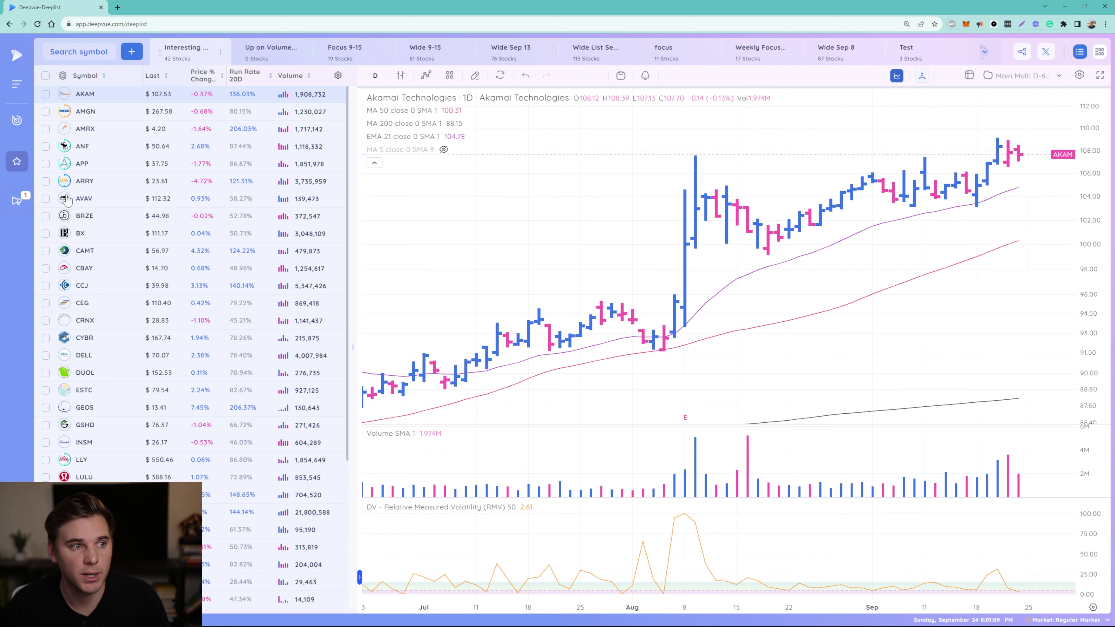
Open Amgen (AMGN), then Elastic (ESTC) daily charts from the watchlist.
left_click(222, 113)
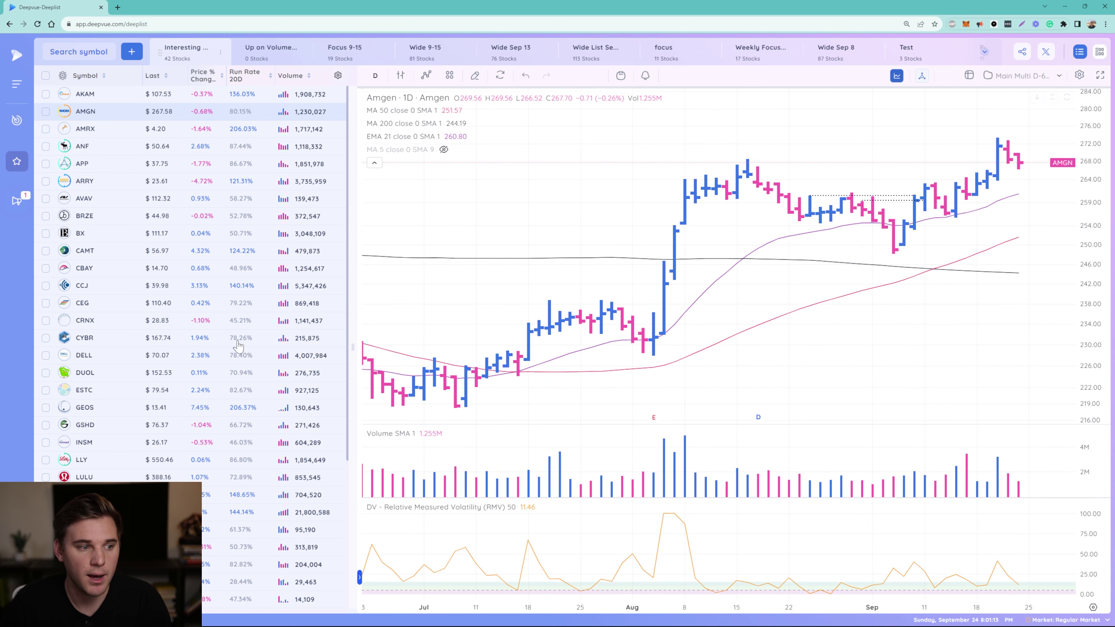
left_click(174, 396)
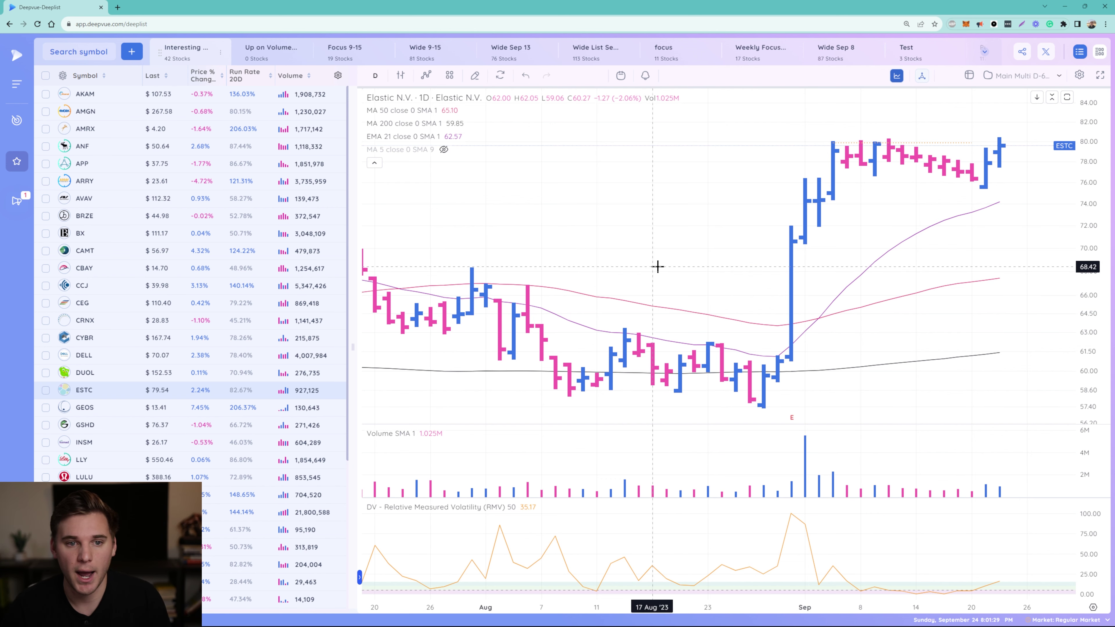
Load Samsara's (IOT) daily chart and zoom out to show back to mid-May.
type("IOT")
key("Return")
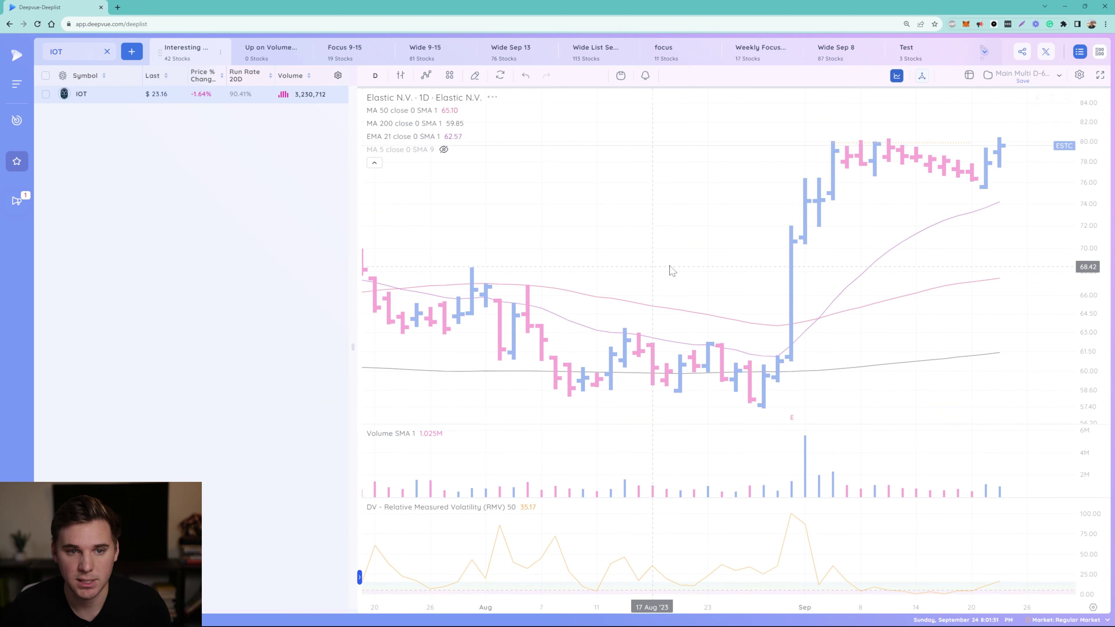
scroll(956, 284, "down", 2)
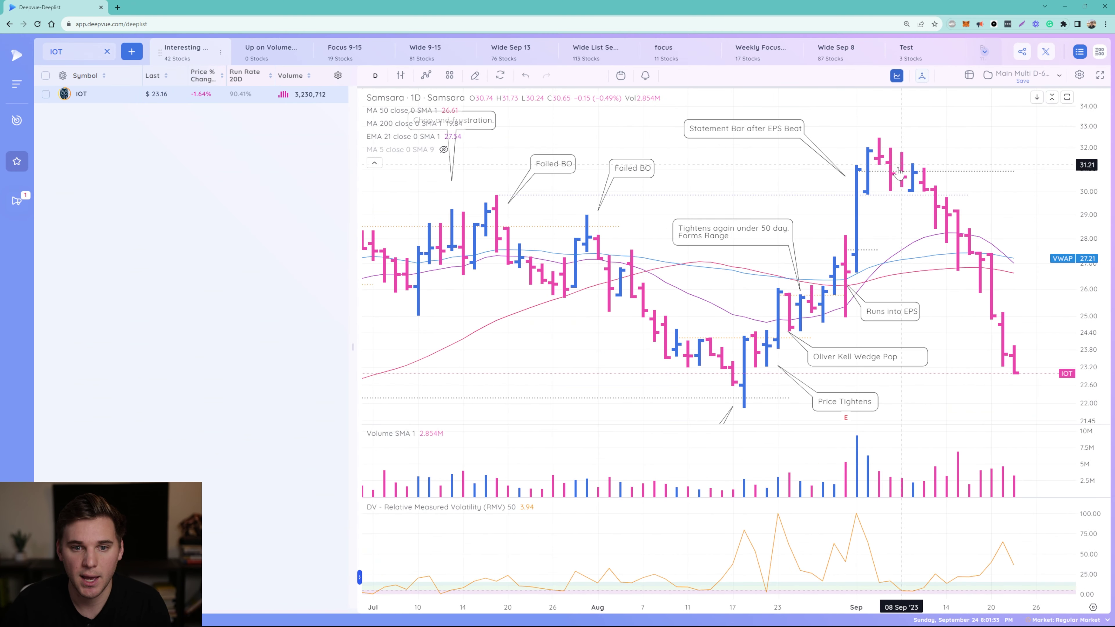
scroll(912, 185, "down", 2)
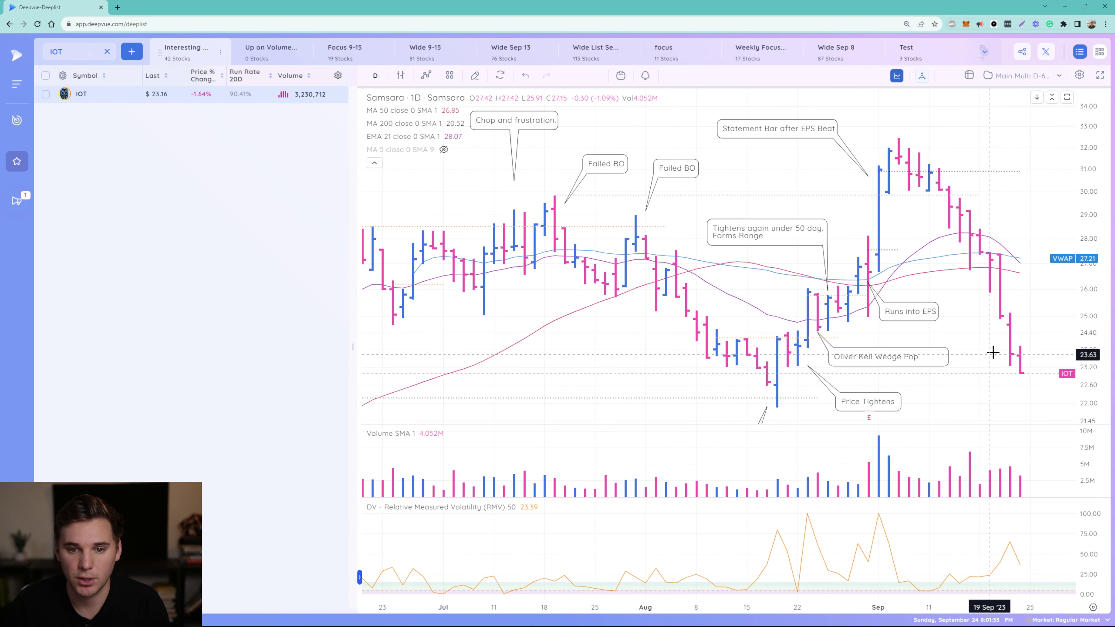
scroll(1010, 368, "down", 1)
scroll(1001, 371, "down", 1)
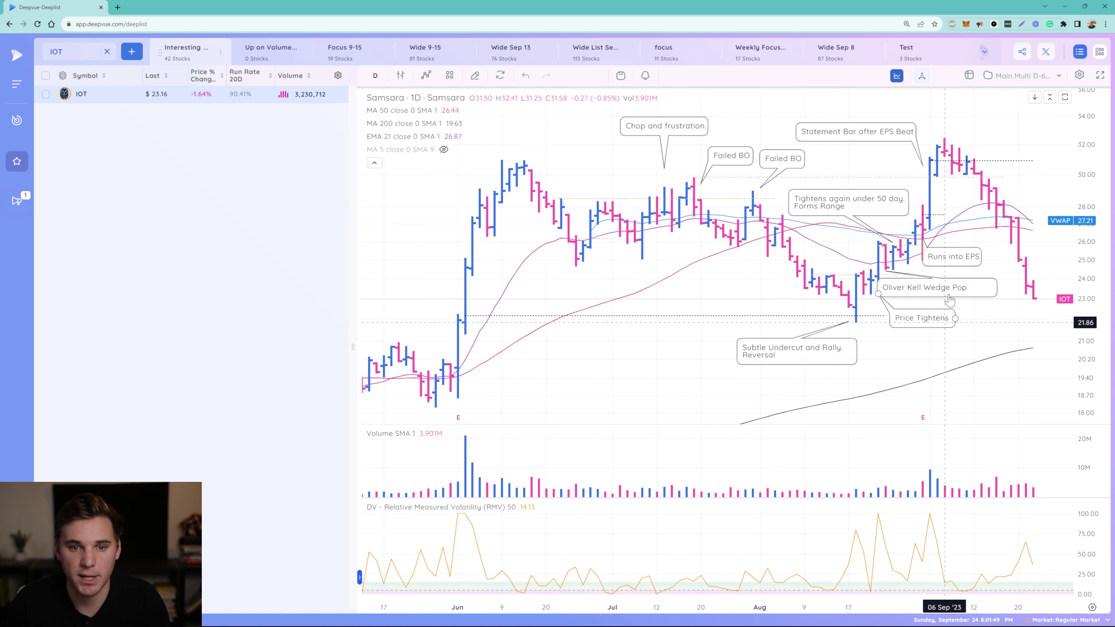
Clear the search, open Duolingo (DUOL) from the watchlist, and zoom to June–September.
left_click(107, 51)
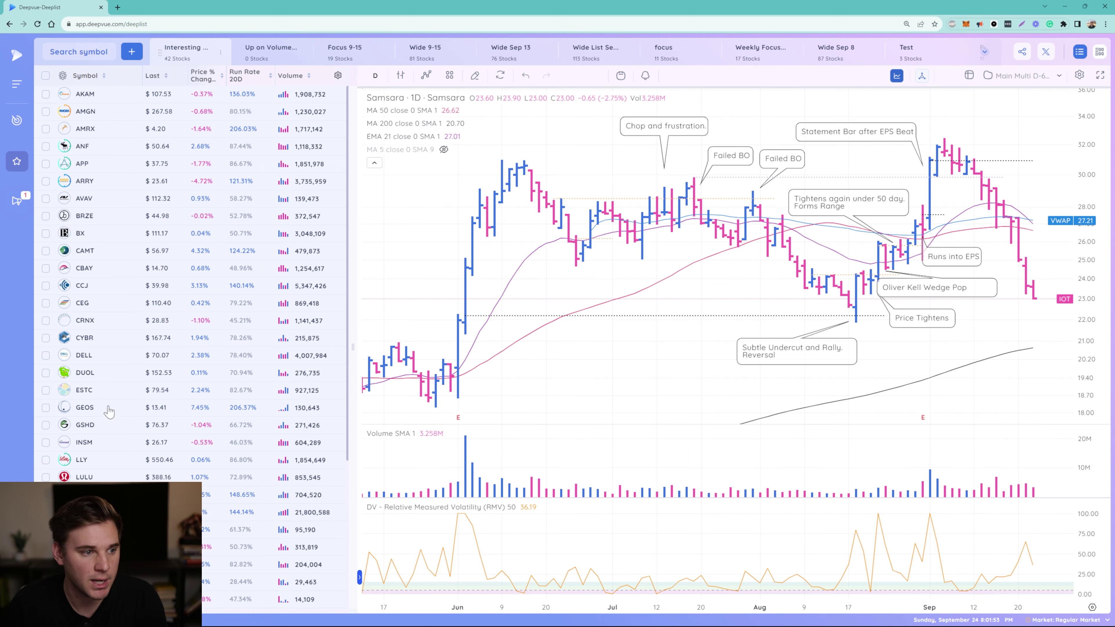
left_click(115, 373)
scroll(916, 356, "up", 5)
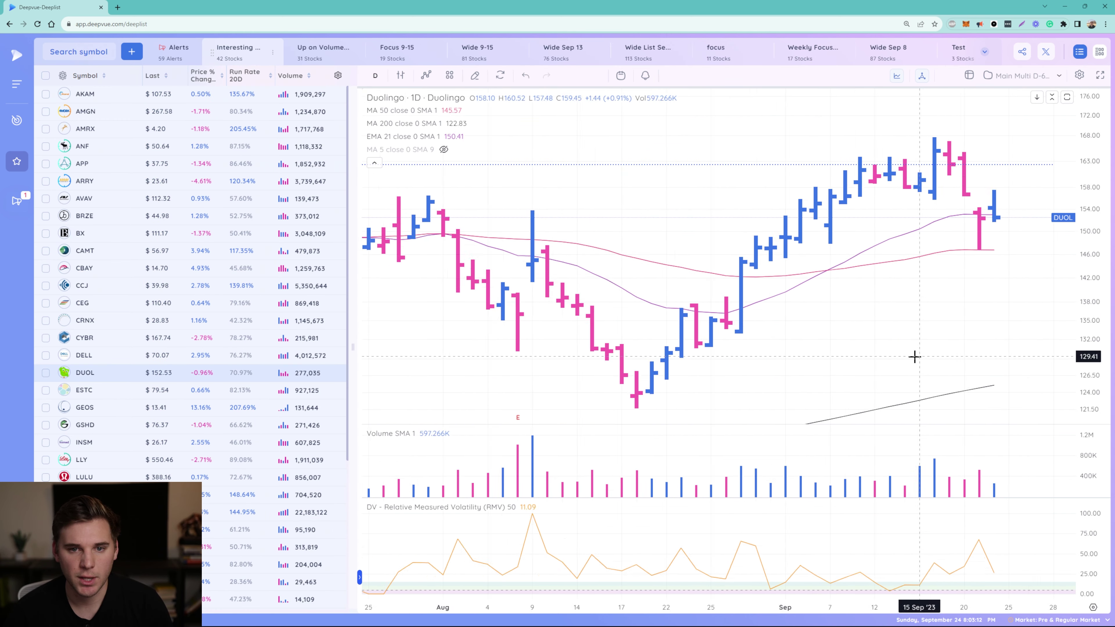
scroll(737, 388, "down", 2)
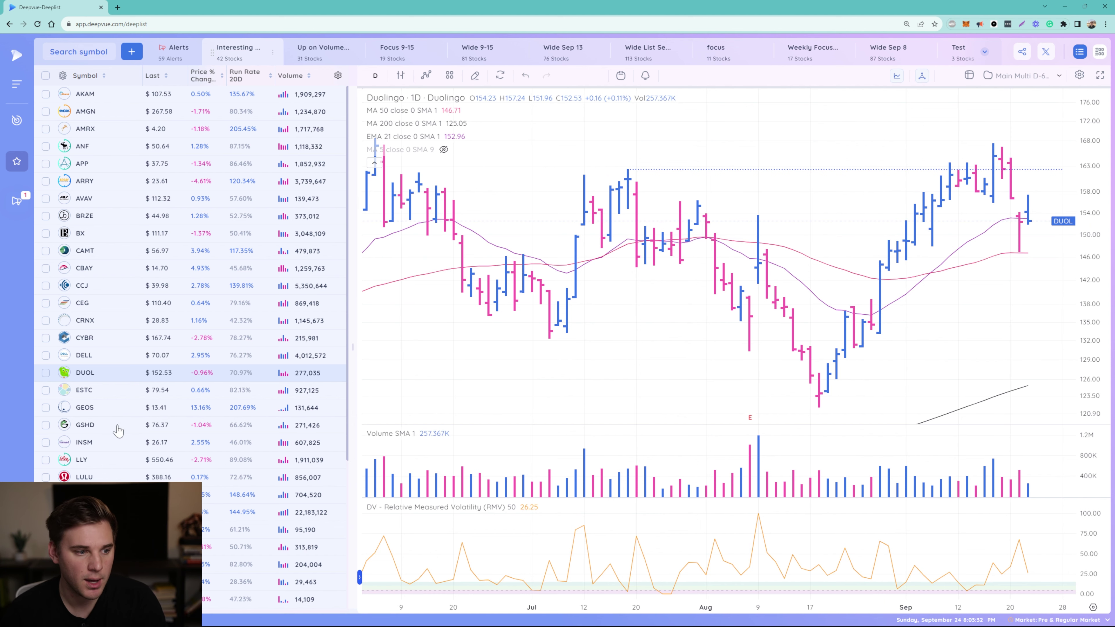
scroll(118, 431, "down", 5)
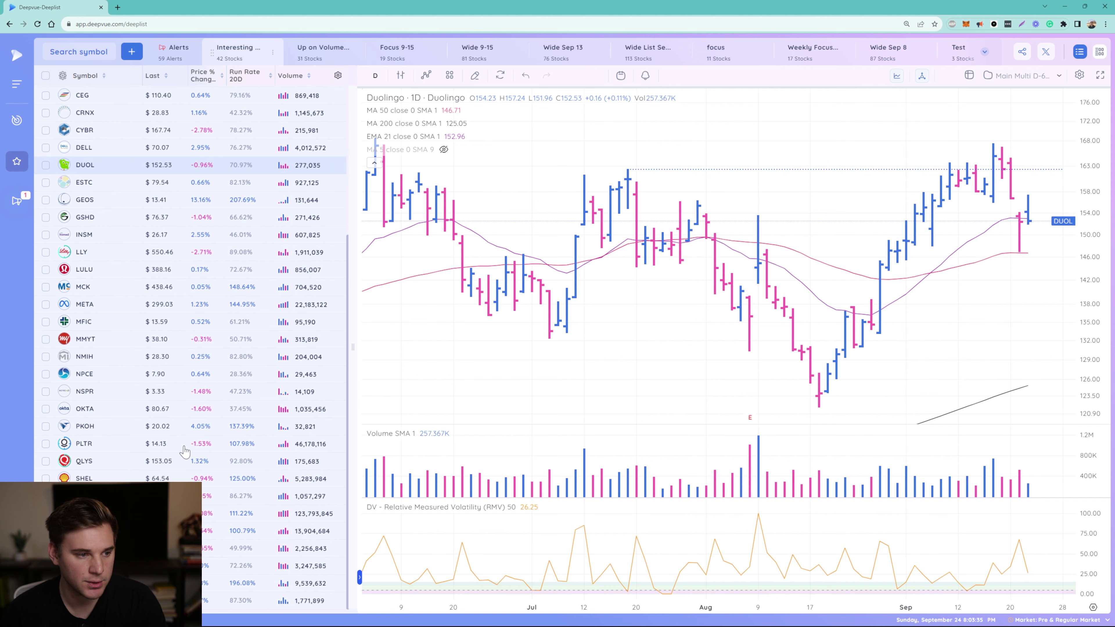
scroll(155, 478, "up", 5)
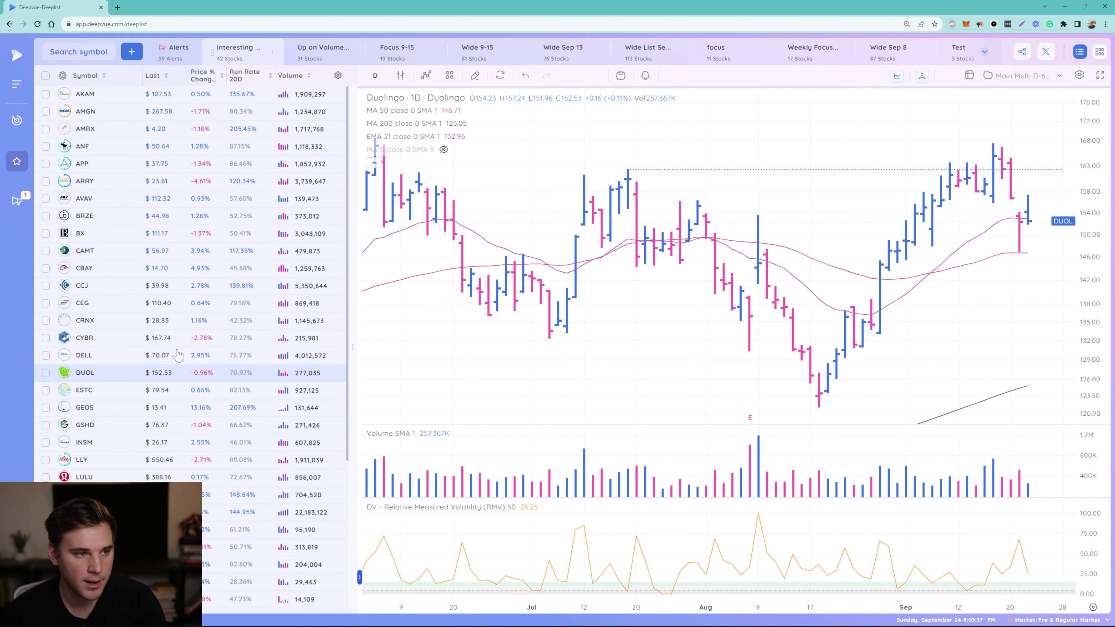
scroll(146, 315, "down", 5)
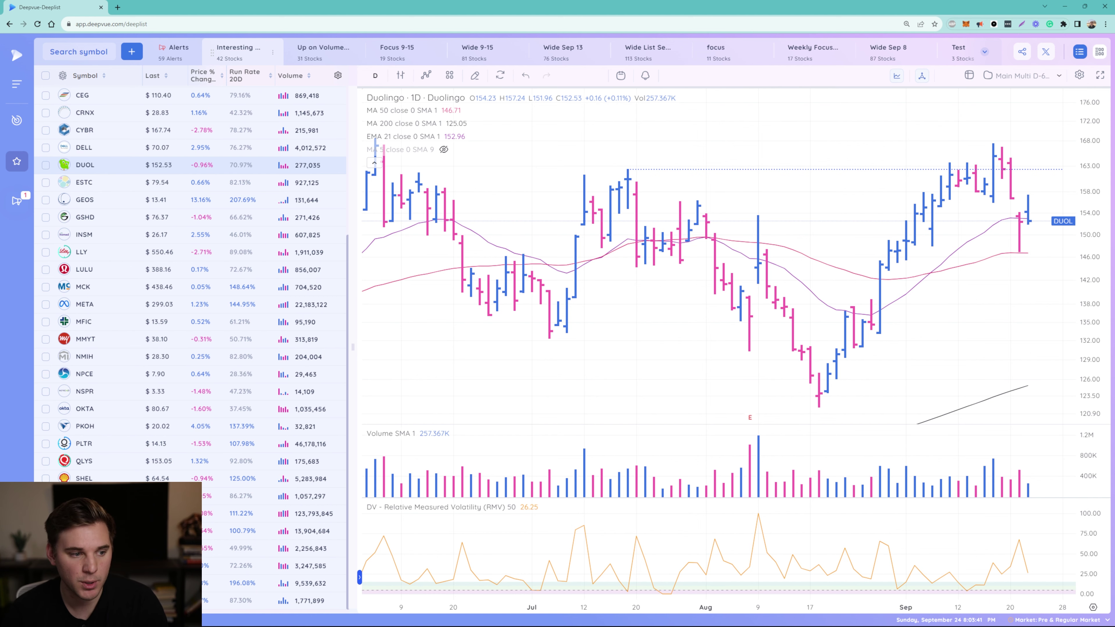
Review VRT, UBER and SPOT daily charts, finishing on OKTA near 80.67, down 1.60%.
left_click(241, 548)
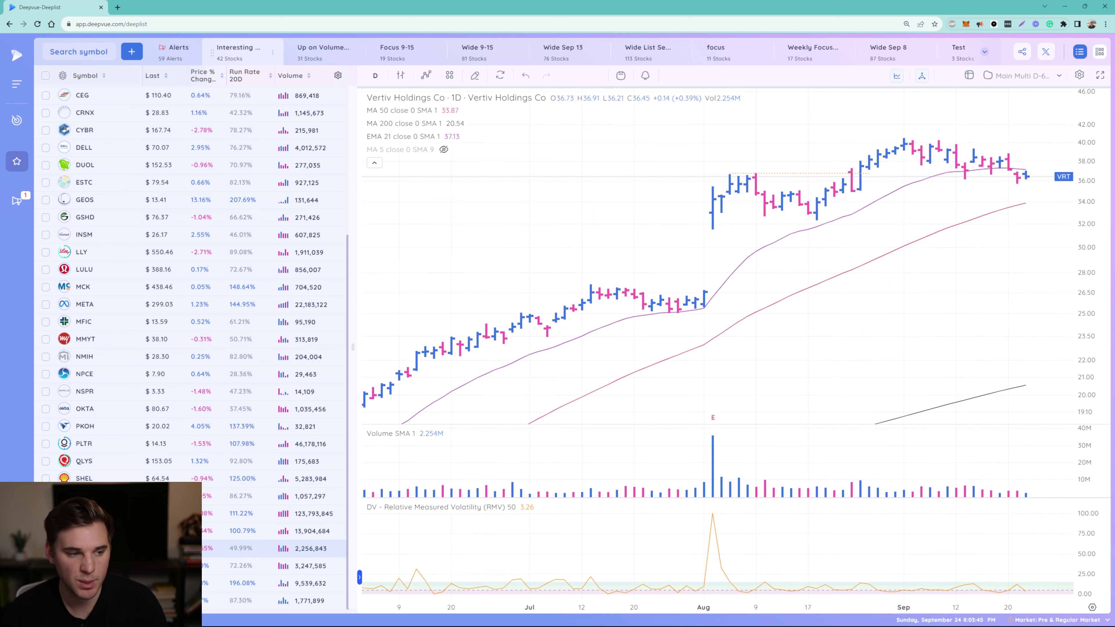
key("Up")
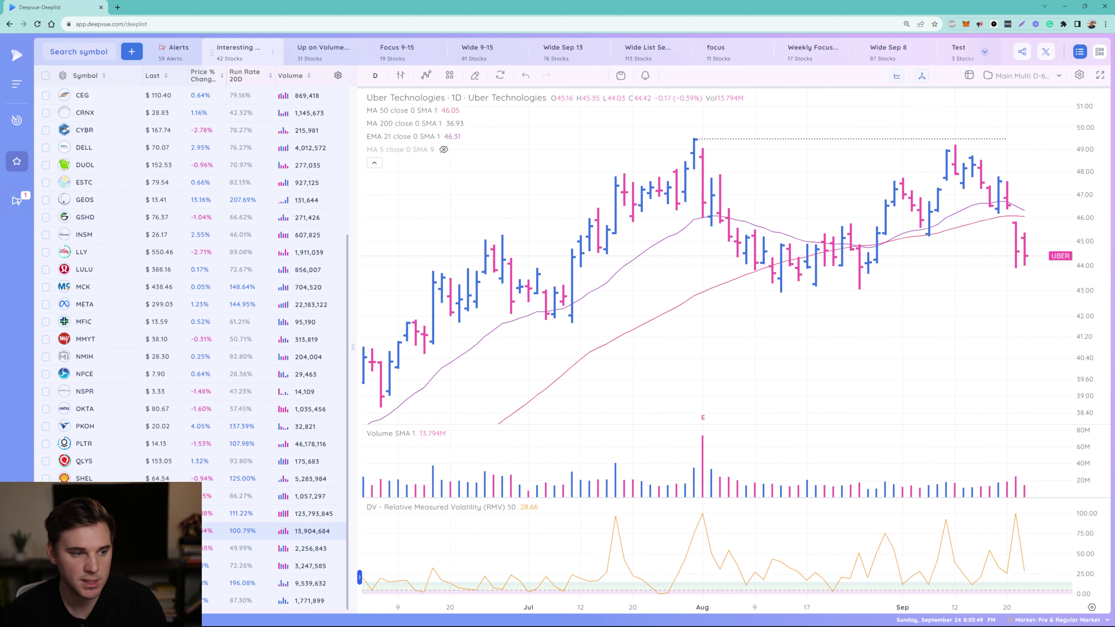
key("Up")
key("Up")
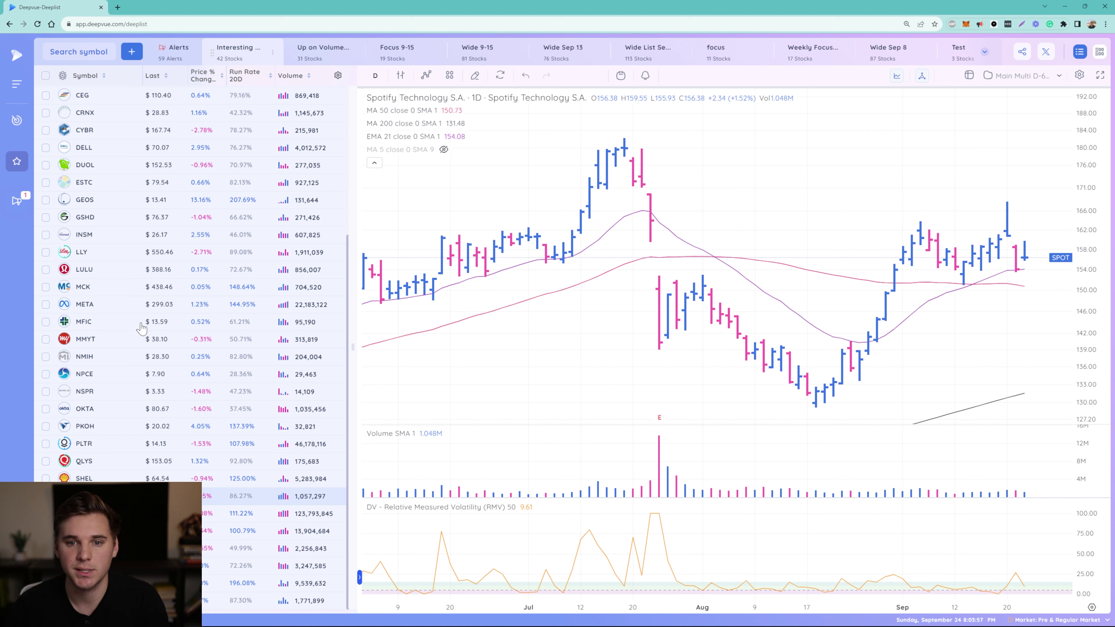
left_click(112, 409)
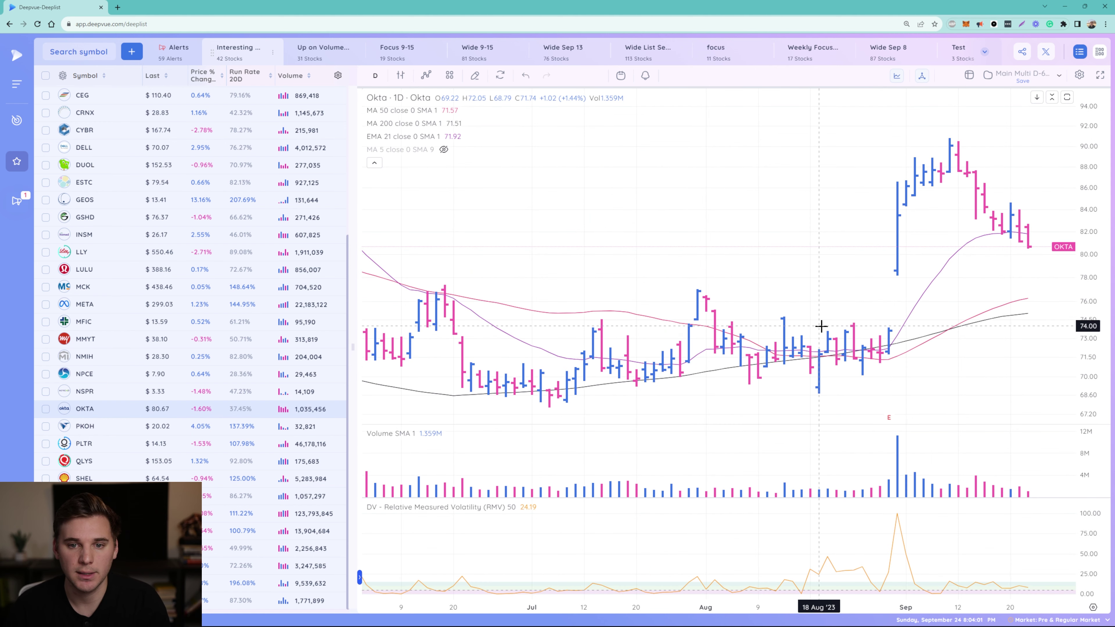